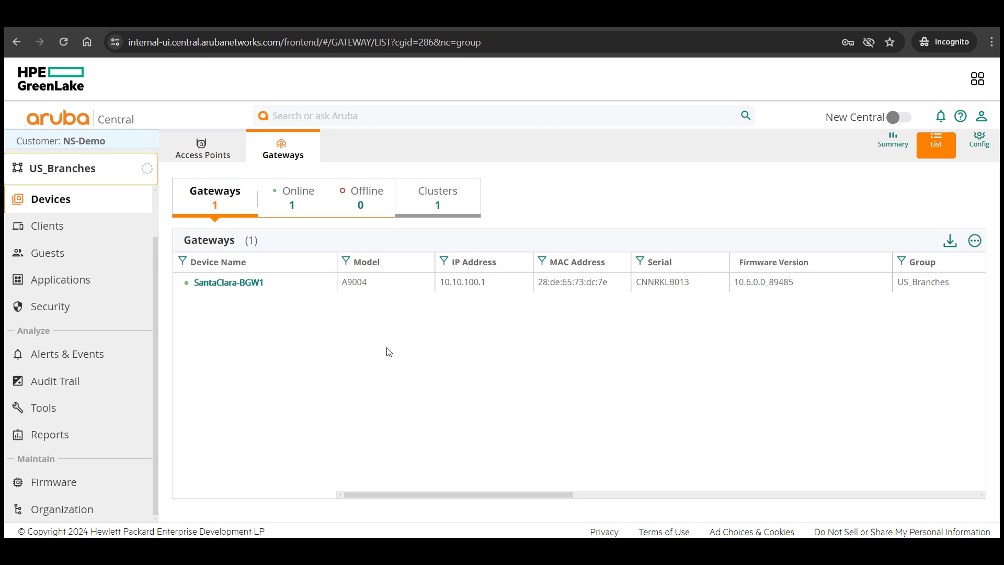
Bring up the US_Branches gateways list showing the online SantaClara-BGW1 gateway
mouse_move(403, 290)
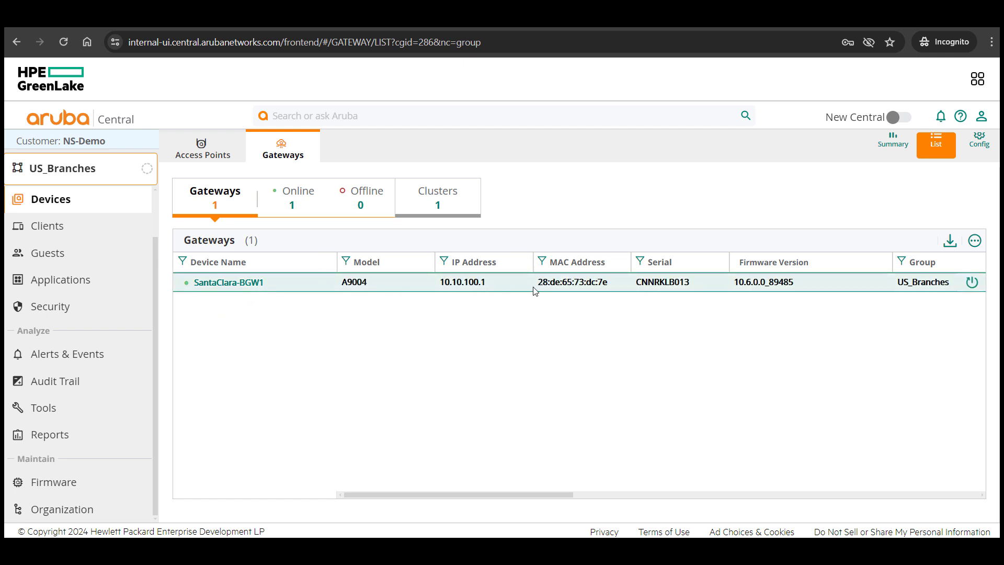
Open SantaClara-BGW1's device configuration at the LAN VLAN settings
left_click(250, 285)
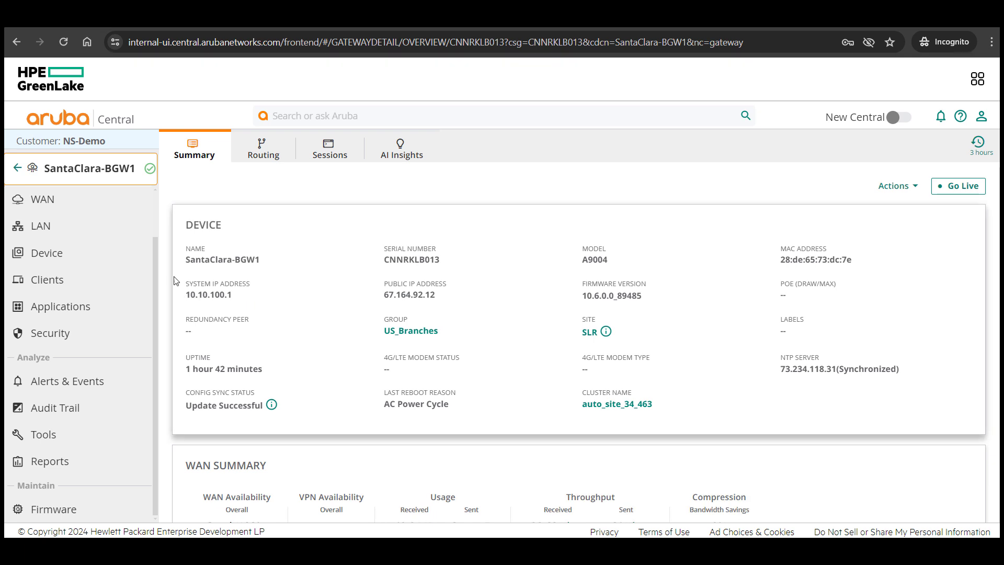
left_click(39, 255)
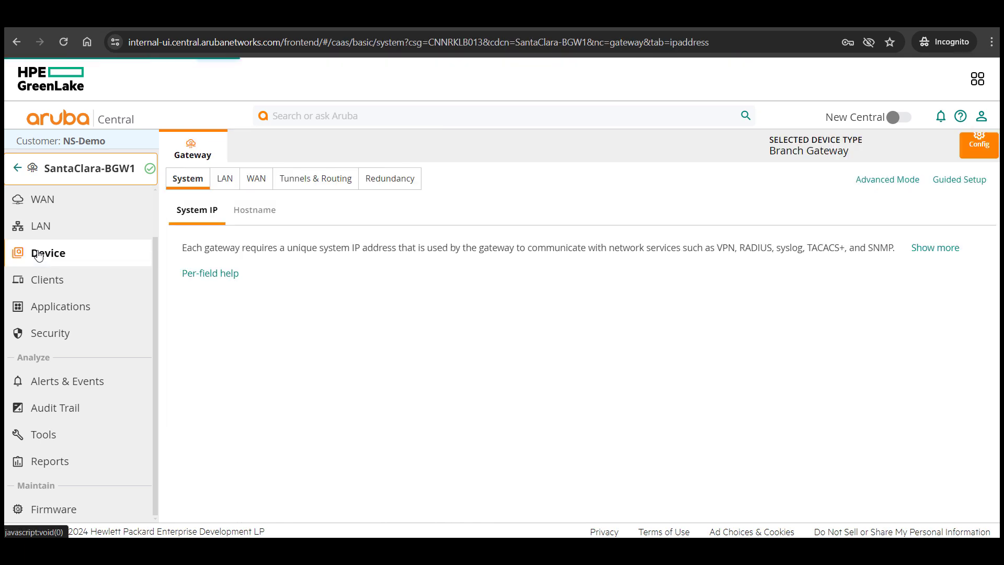
left_click(224, 179)
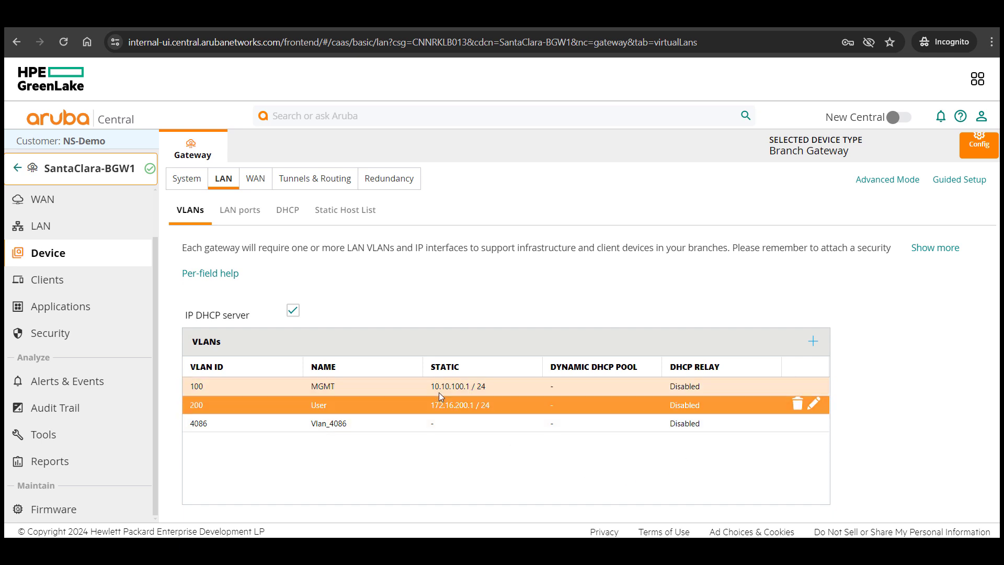
Change MGMT VLAN 100's IPv4 address to 10.10.100.2 and save it
mouse_move(459, 390)
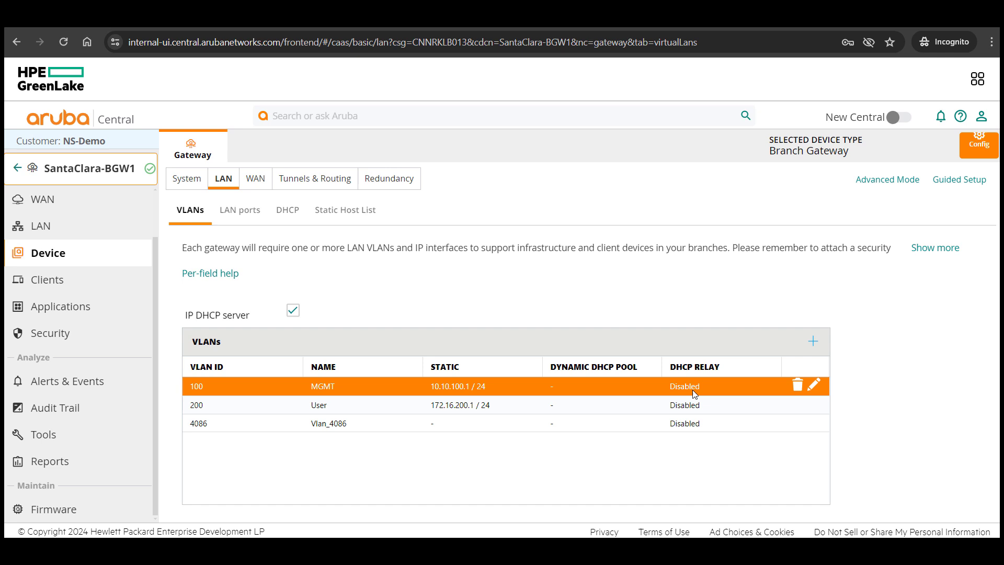
left_click(813, 385)
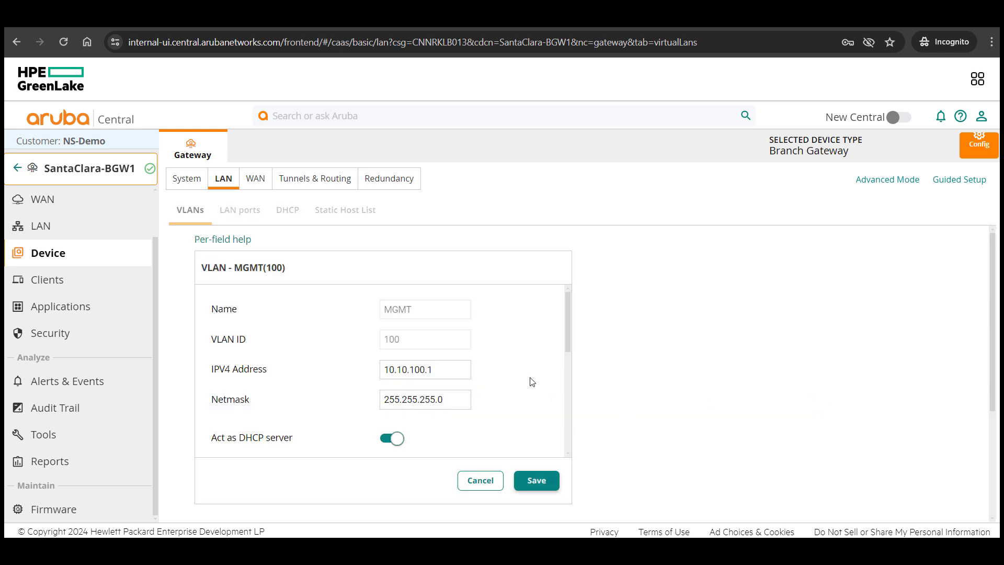
scroll(531, 382, "down", 1)
scroll(531, 383, "down", 1)
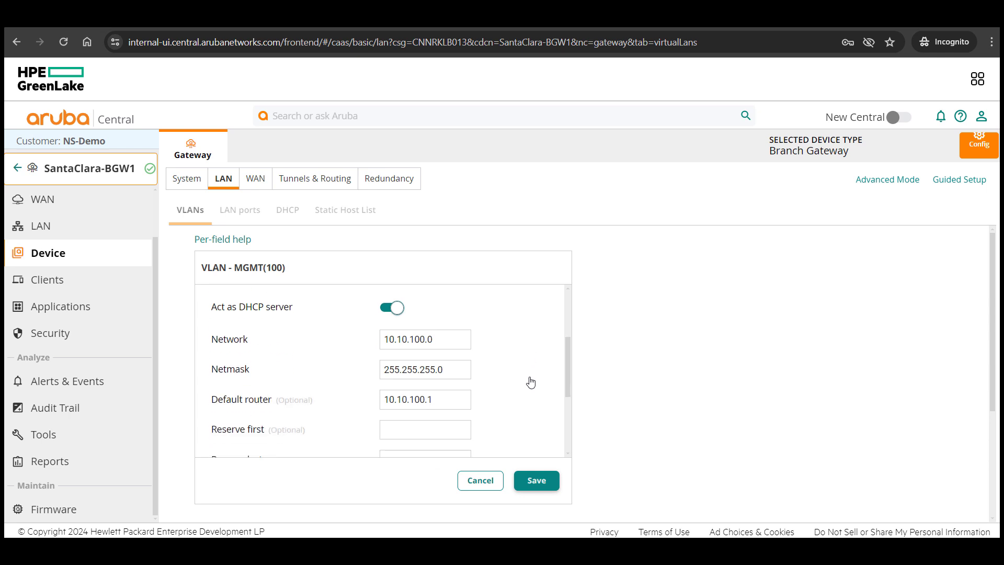
scroll(532, 381, "up", 2)
key("BackSpace")
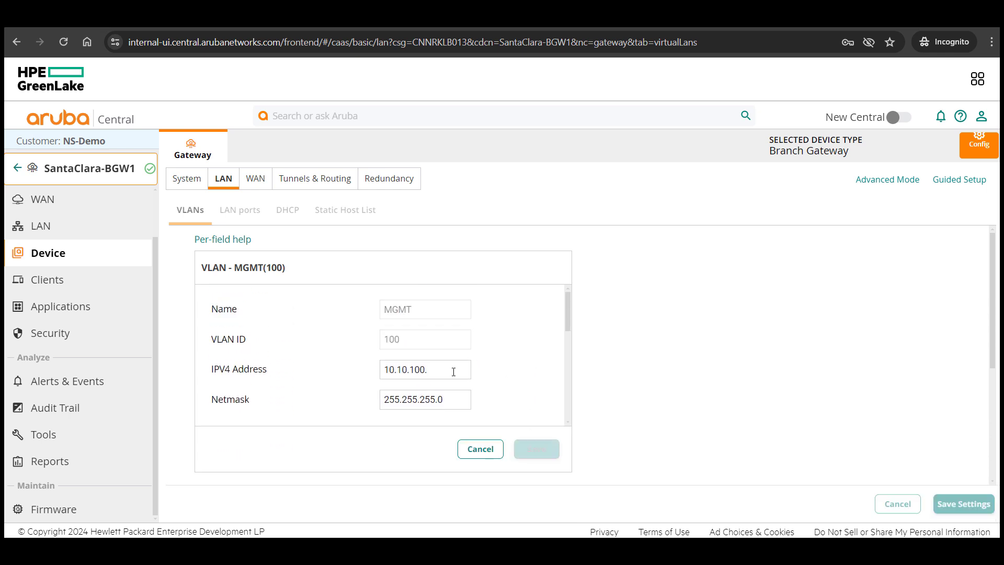
type("2")
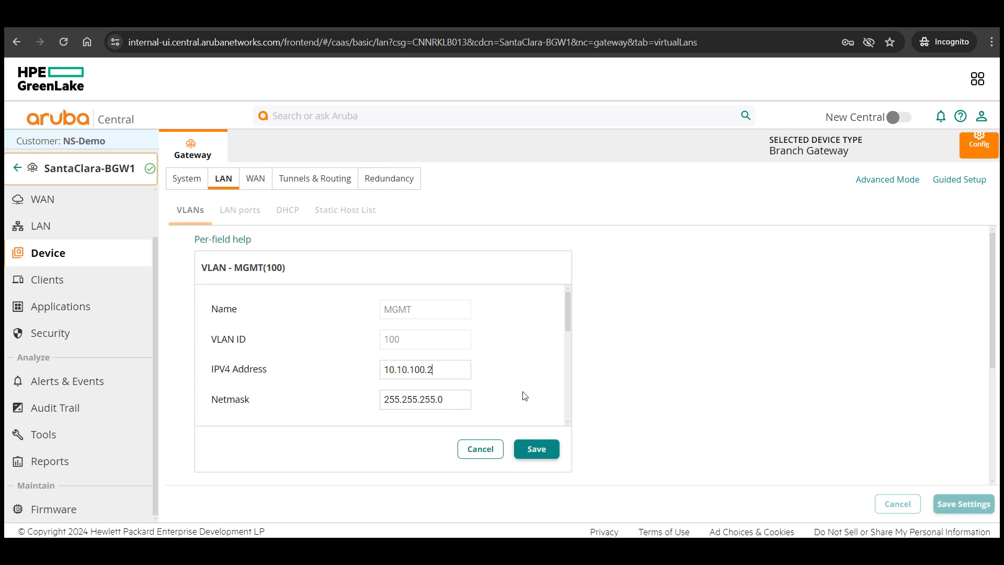
scroll(525, 396, "down", 1)
left_click(535, 451)
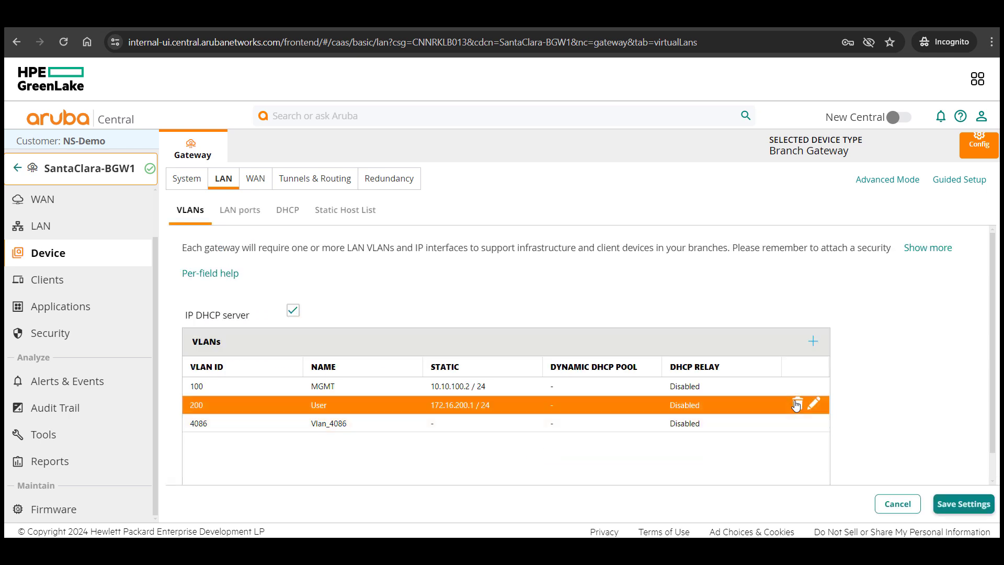
Change User VLAN 200's IPv4 address to 172.16.200.2, save, and apply the VLAN settings
left_click(812, 404)
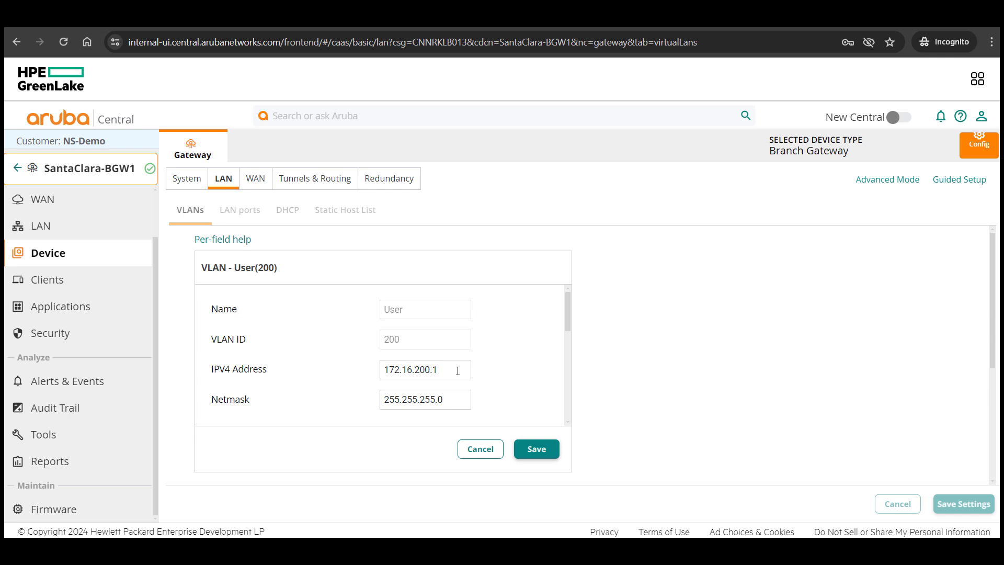
key("BackSpace")
type("2")
left_click(543, 451)
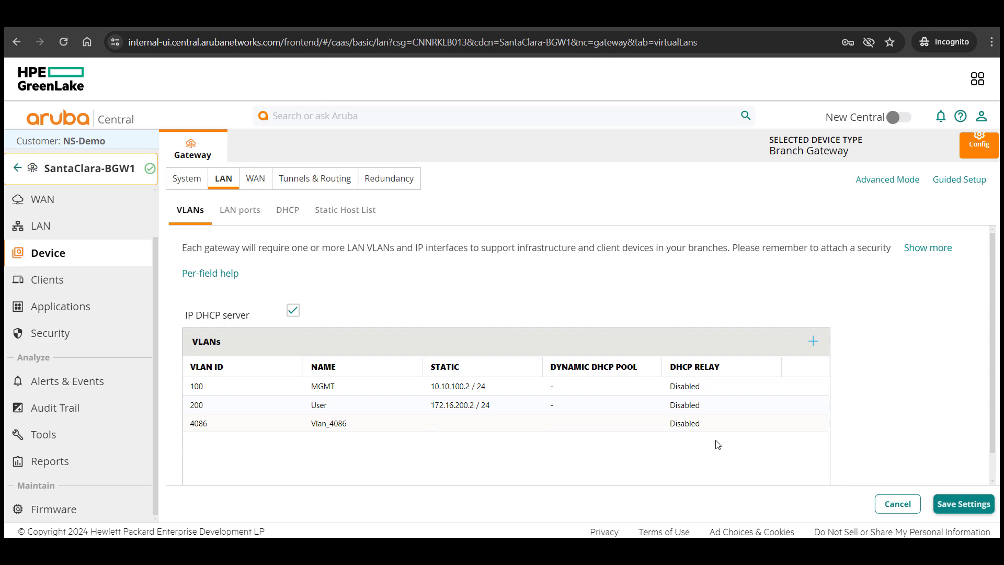
left_click(962, 503)
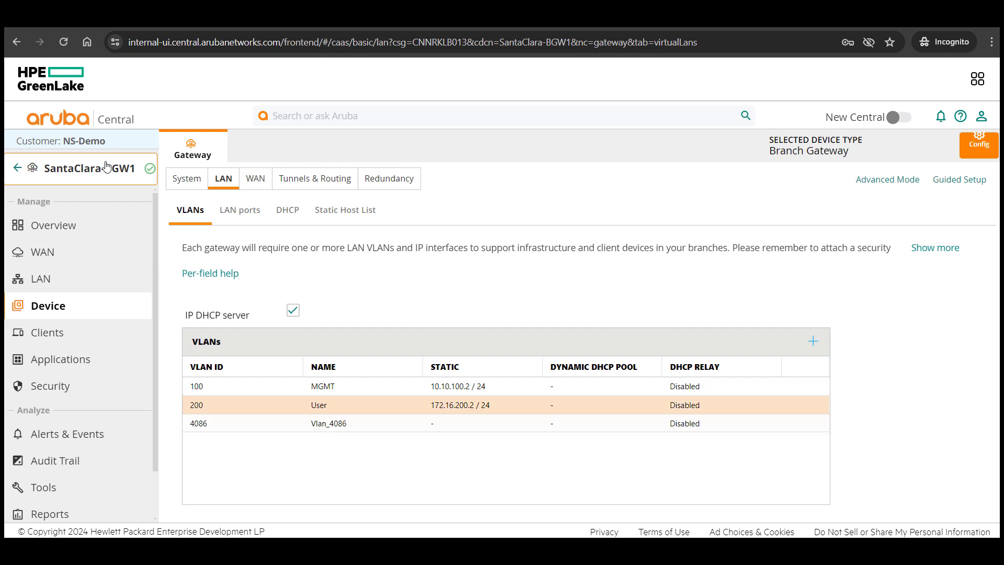
In Device Preprovisioning, filter serials by KLB0FL and select gateway TWJMKLB0FL
left_click(17, 168)
left_click(76, 506)
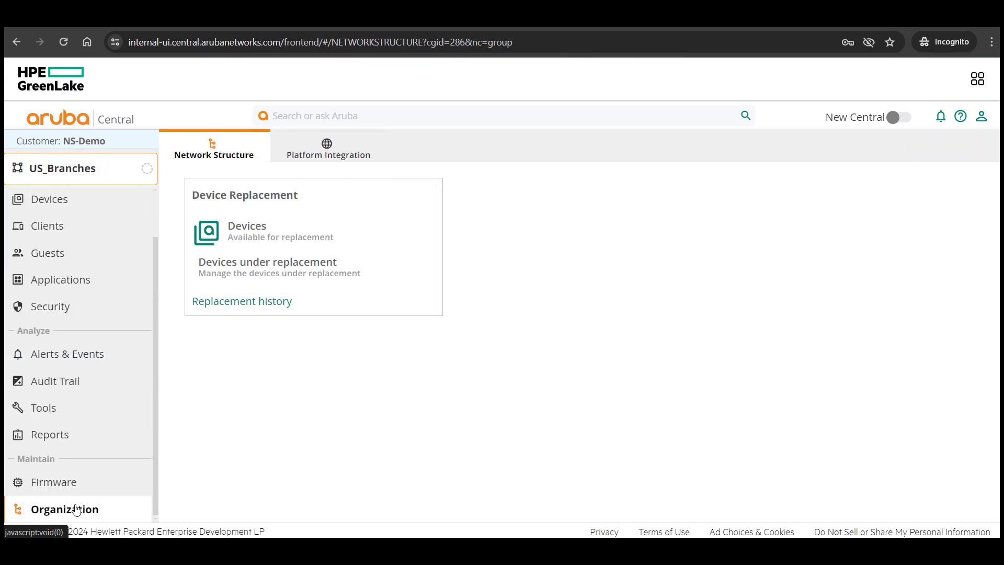
left_click_drag(486, 344, 577, 345)
left_click(573, 403)
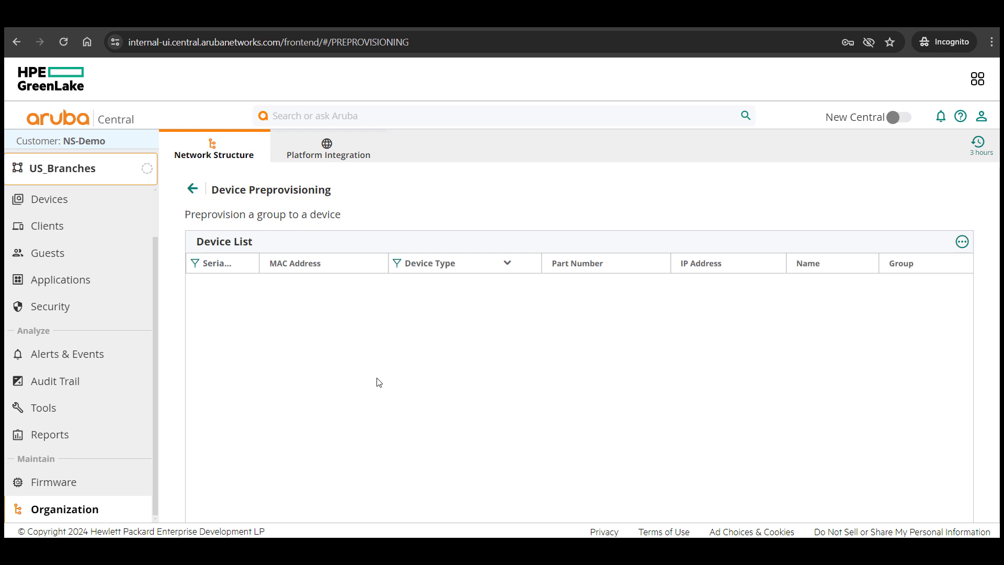
left_click(223, 266)
type("KLB0FL")
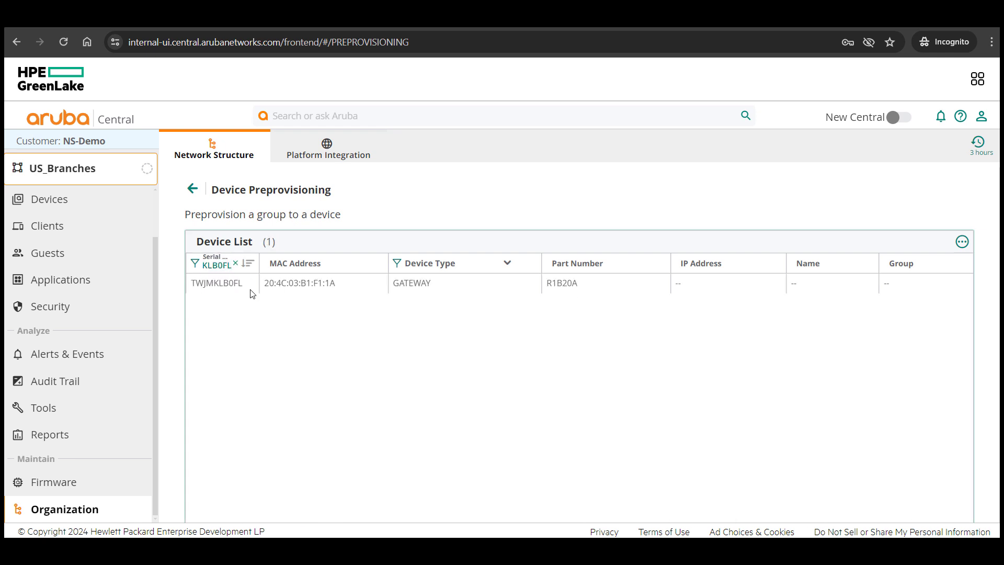
left_click(249, 285)
Assign the selected gateway to the US_Branches group and move it
scroll(627, 366, "down", 3)
left_click(885, 451)
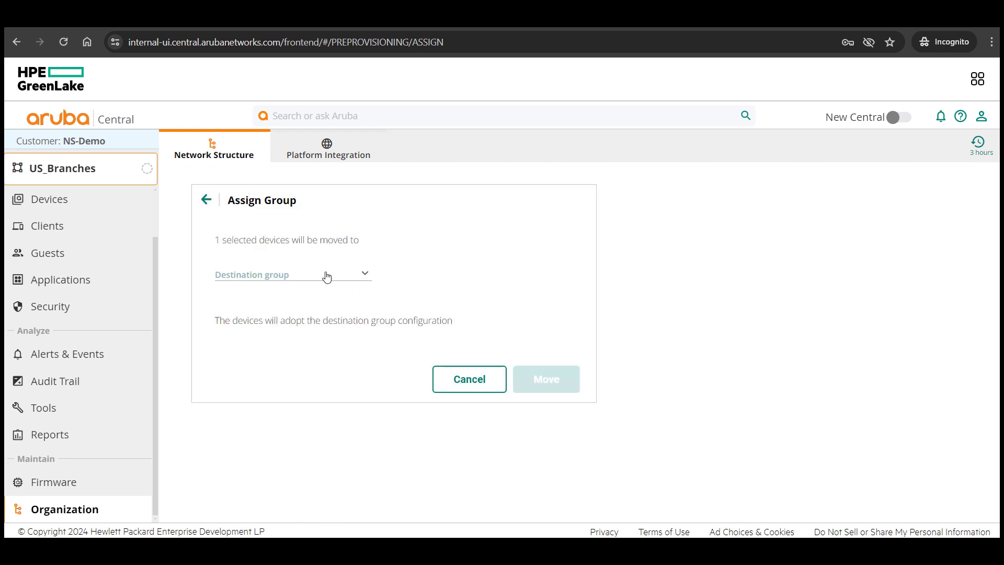
left_click(324, 275)
scroll(304, 416, "down", 5)
left_click(303, 417)
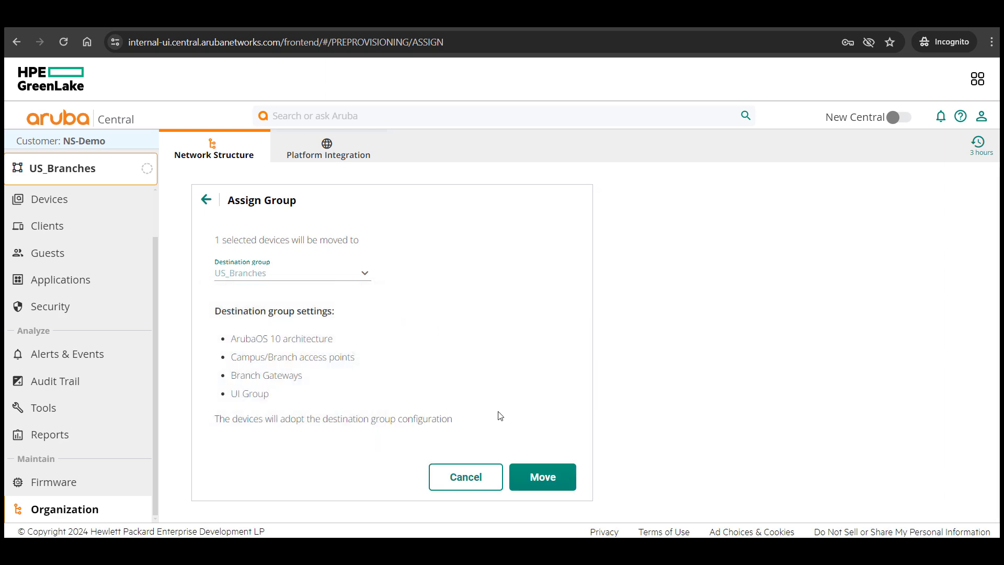
left_click(541, 475)
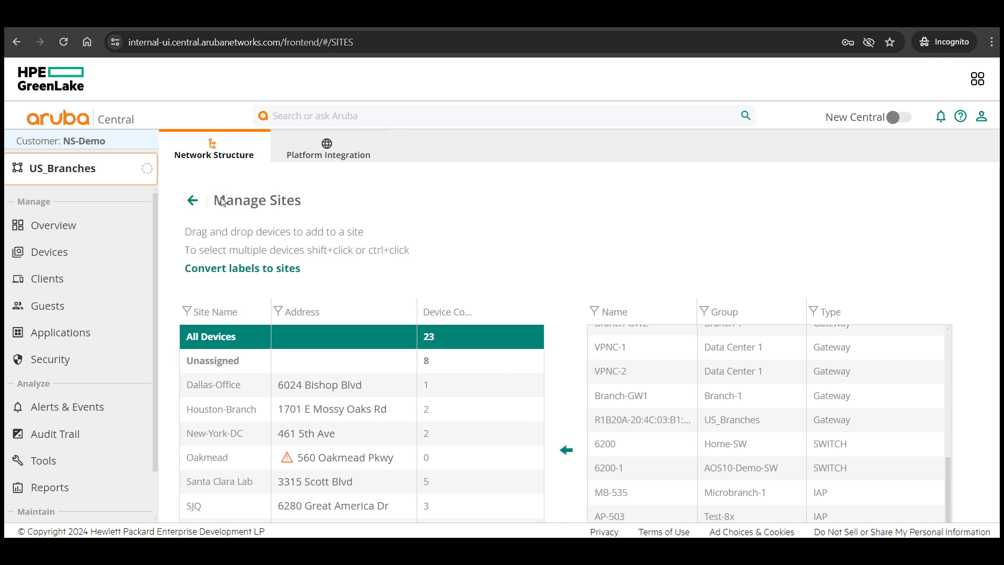
Drag the new R1B20A gateway onto the SLR site and confirm the move
left_click_drag(222, 202, 283, 205)
scroll(473, 234, "down", 3)
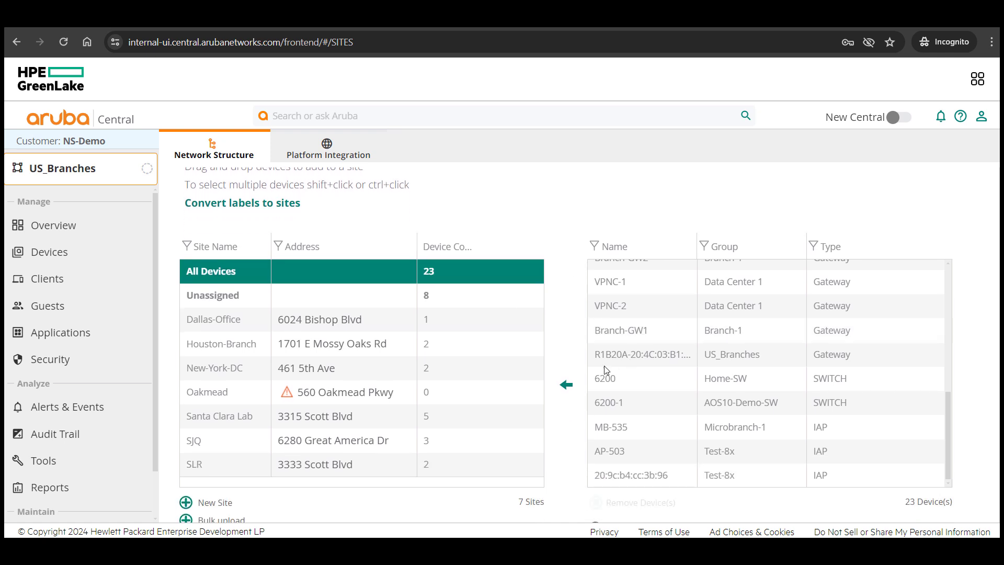
left_click(631, 295)
left_click_drag(629, 291, 403, 400)
left_click(386, 304)
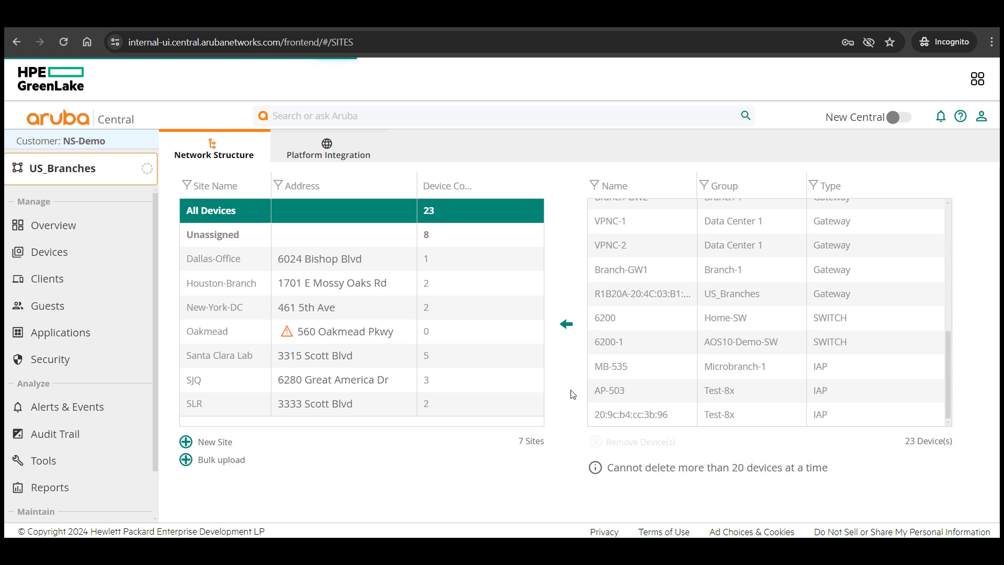
Return to the Network Structure overview
scroll(201, 208, "up", 3)
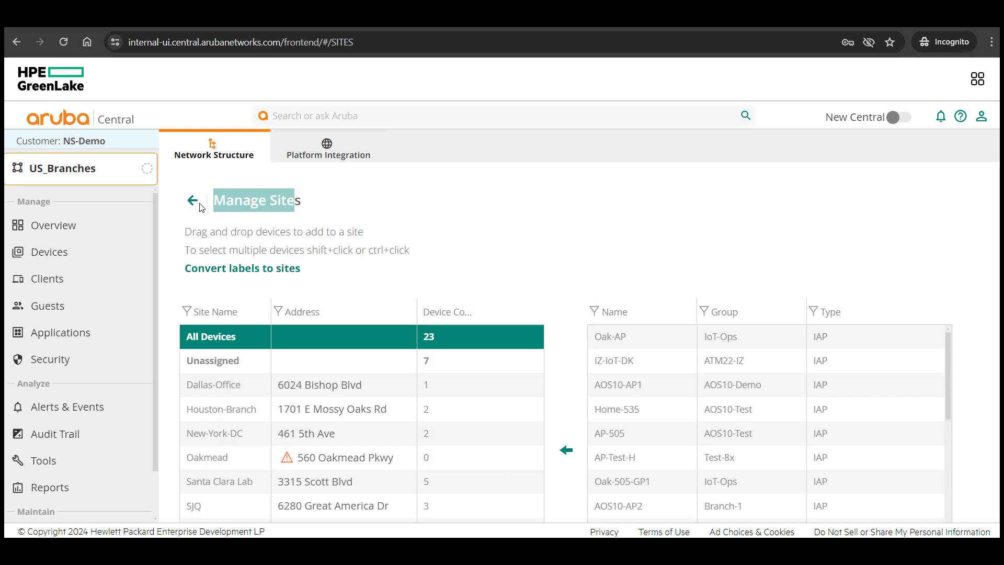
left_click(193, 201)
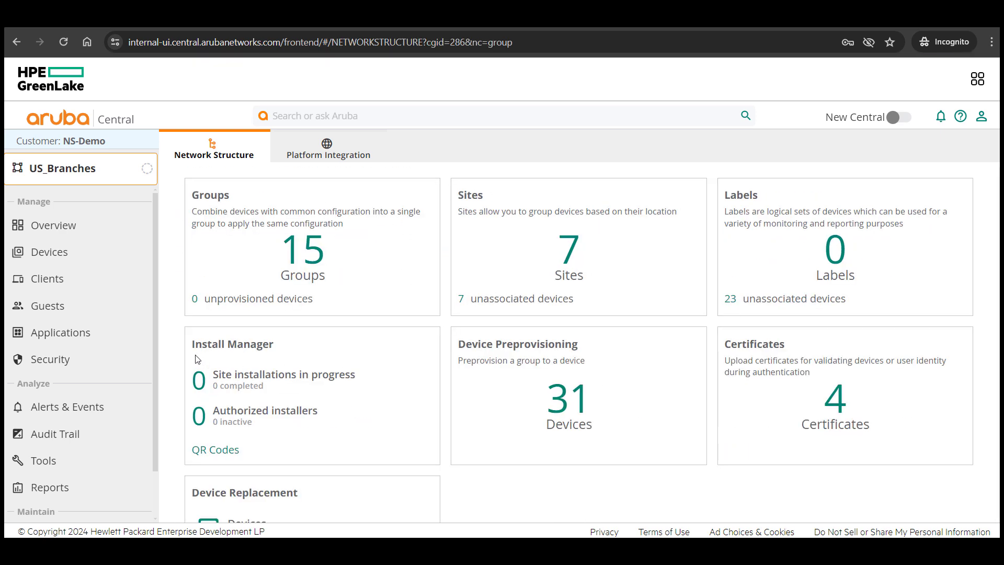
left_click_drag(187, 353, 293, 353)
left_click(365, 355)
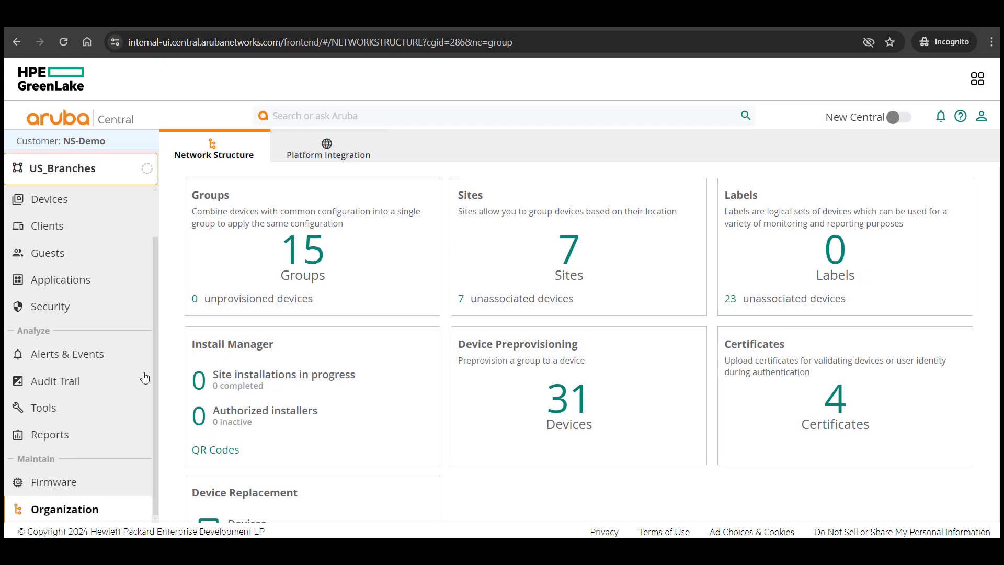
Open the new R1B20A gateway's LAN VLAN settings from the US_Branches gateways list
scroll(130, 366, "up", 2)
left_click(93, 256)
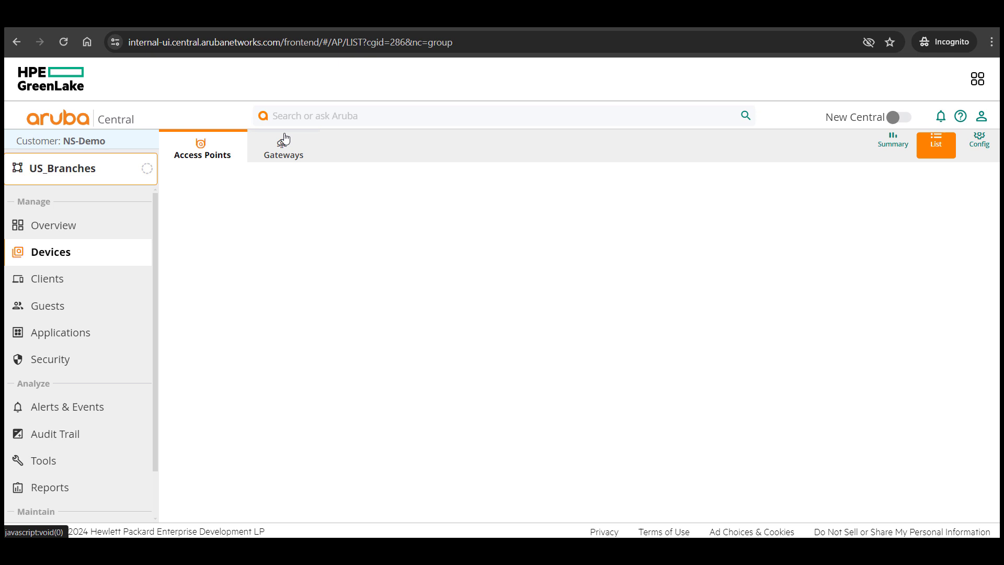
left_click(284, 147)
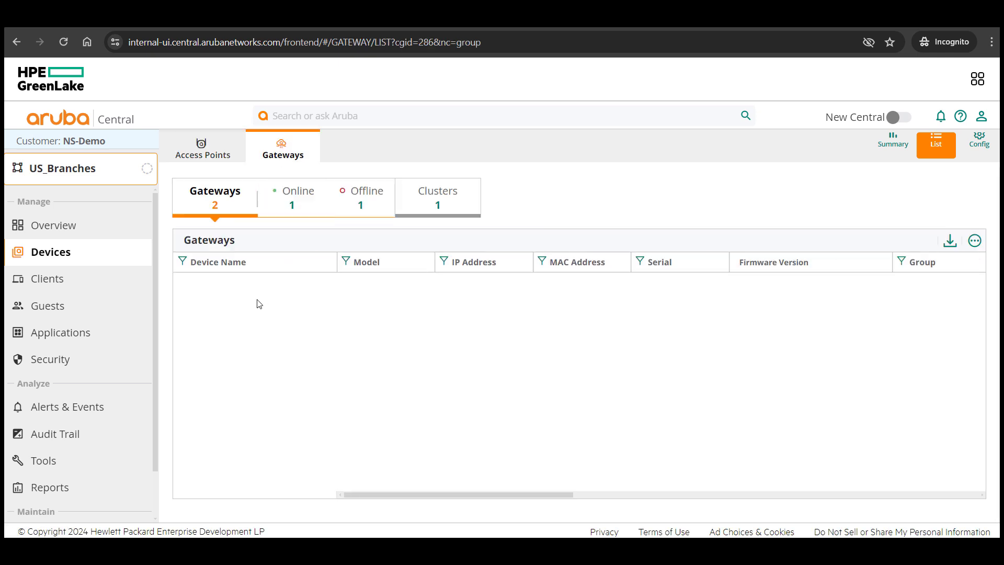
left_click(224, 282)
left_click(63, 307)
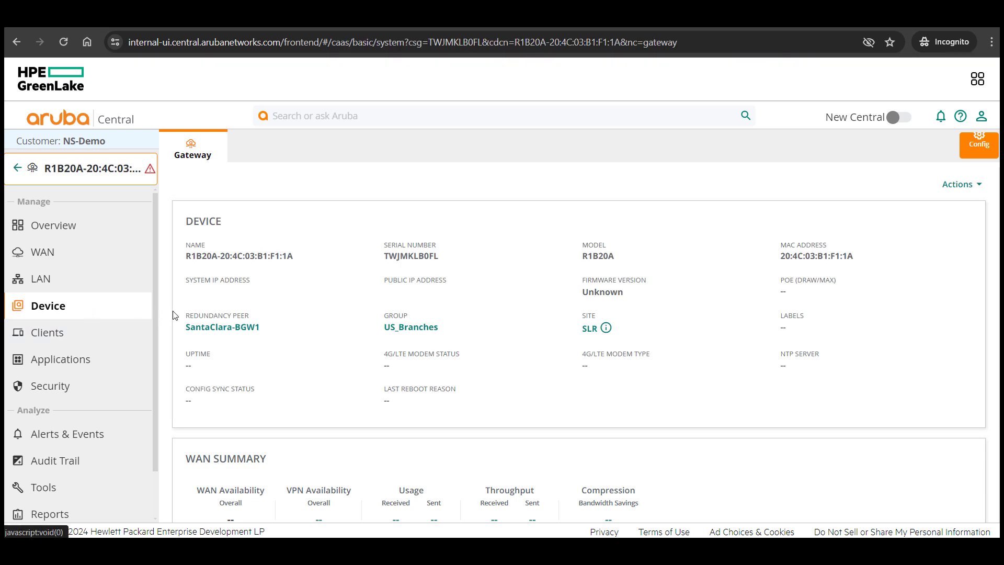
left_click(224, 178)
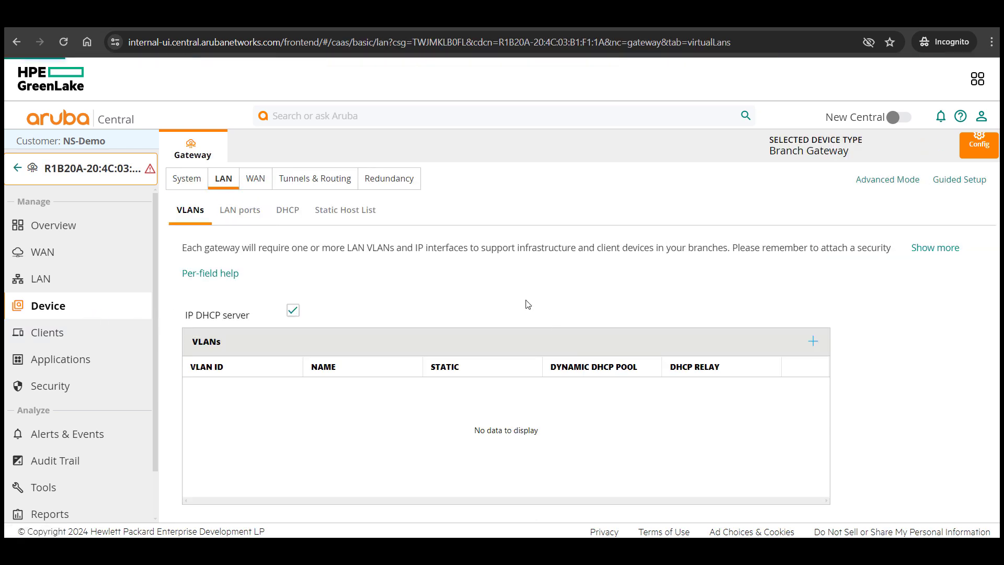
Give MGMT VLAN 100 10.10.100.3/255.255.255.0, DHCP server on, router 10.10.100.1, Public DNS Service
left_click(742, 387)
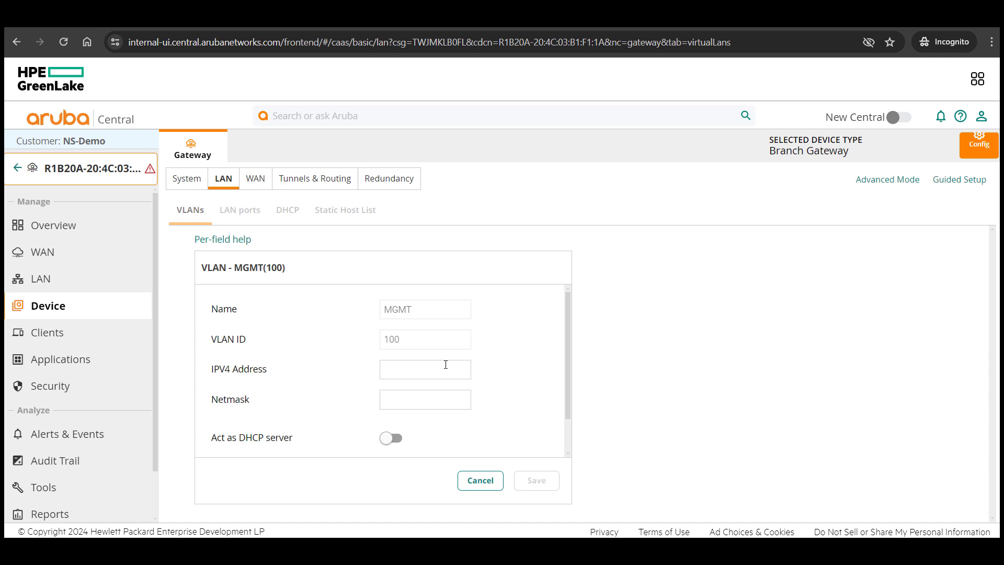
type("10")
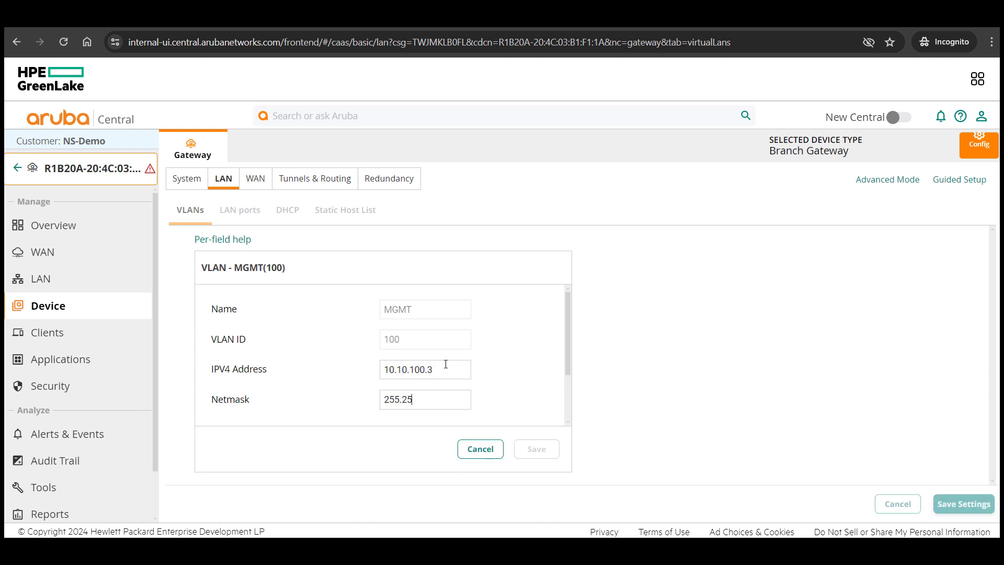
type(".10")
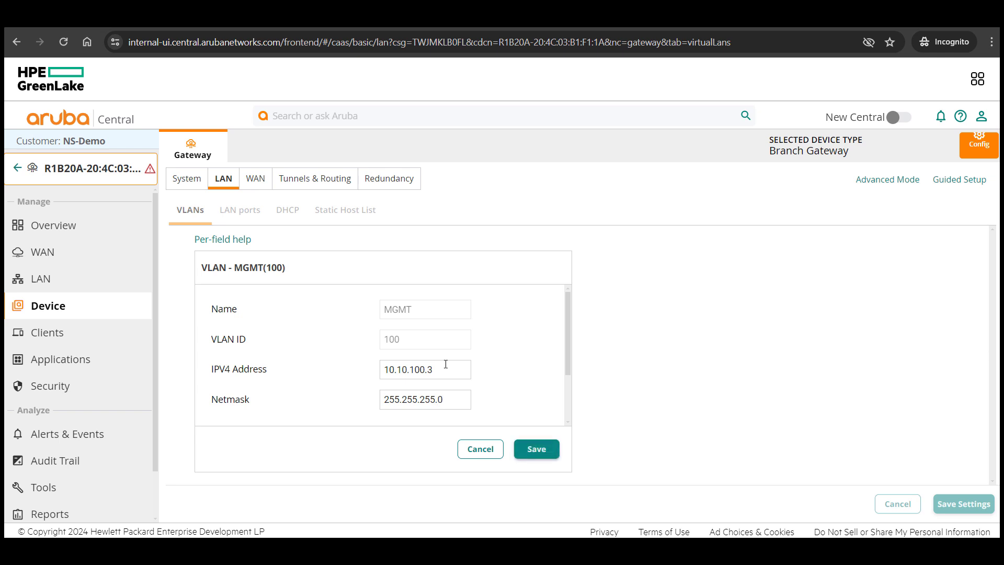
scroll(439, 372, "down", 2)
left_click(396, 370)
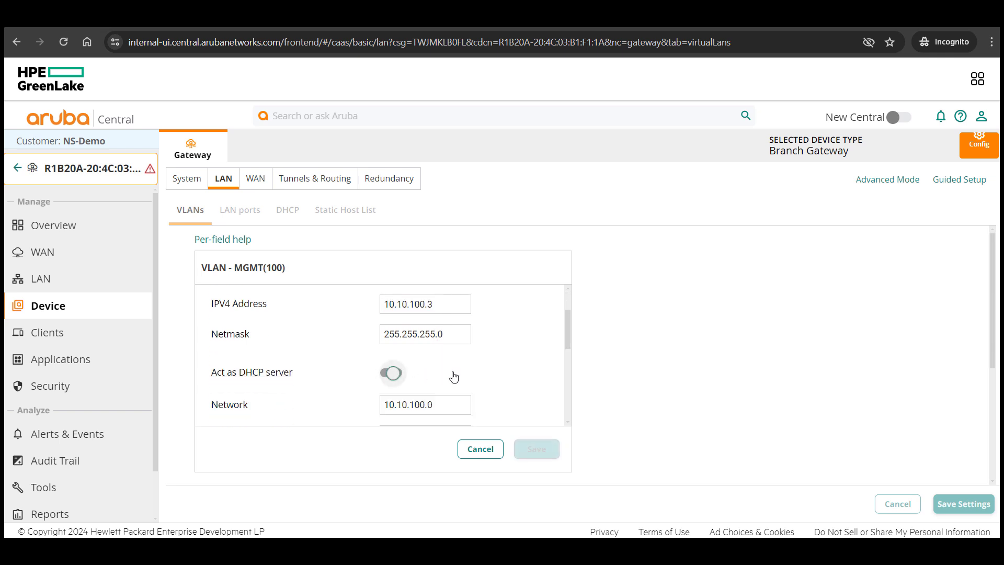
scroll(453, 376, "down", 2)
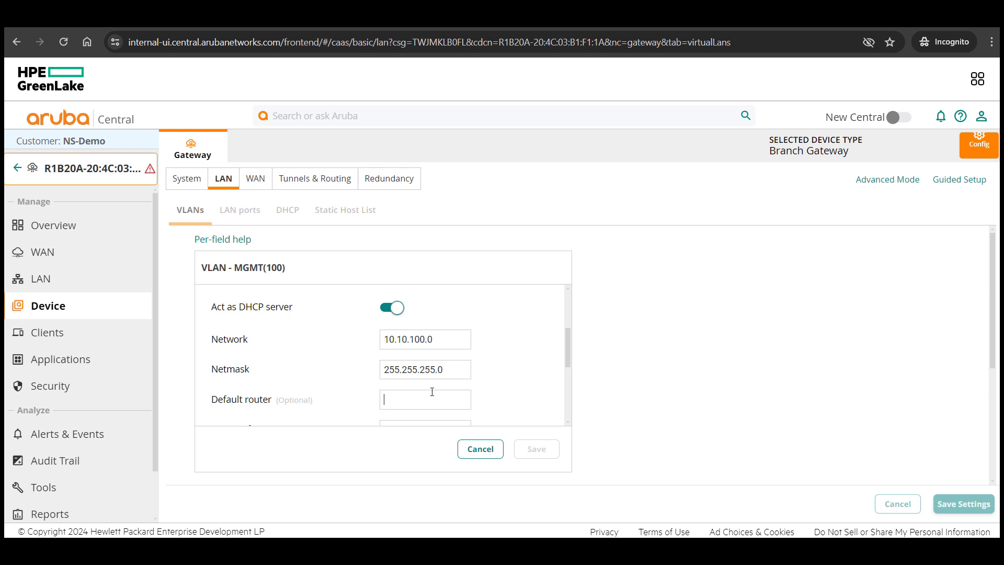
type("10.10.100.1")
scroll(432, 391, "down", 5)
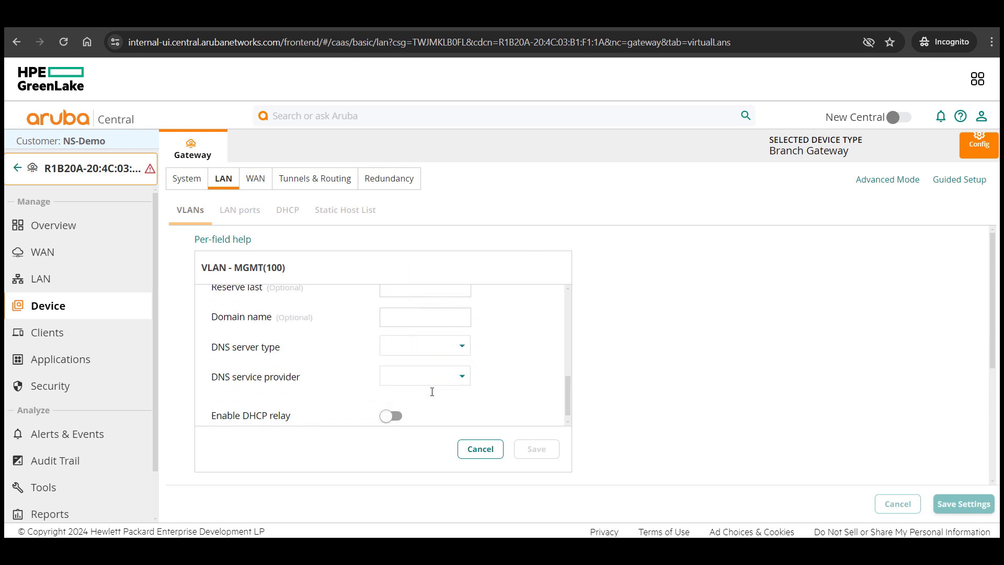
scroll(432, 391, "down", 1)
left_click(429, 340)
left_click(426, 338)
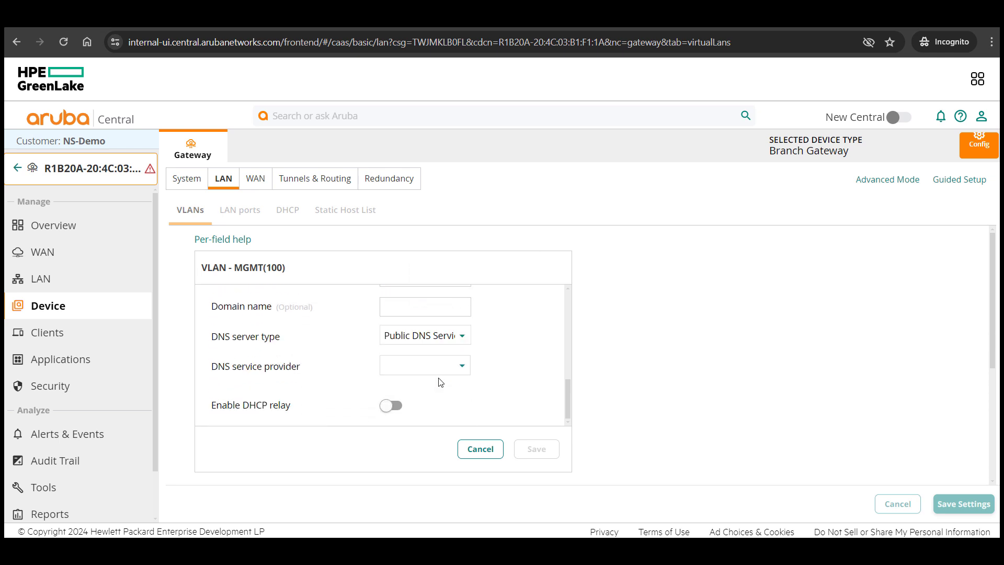
Choose Cloudflare as MGMT VLAN 100's DNS provider and save the VLAN
left_click(438, 367)
left_click(444, 435)
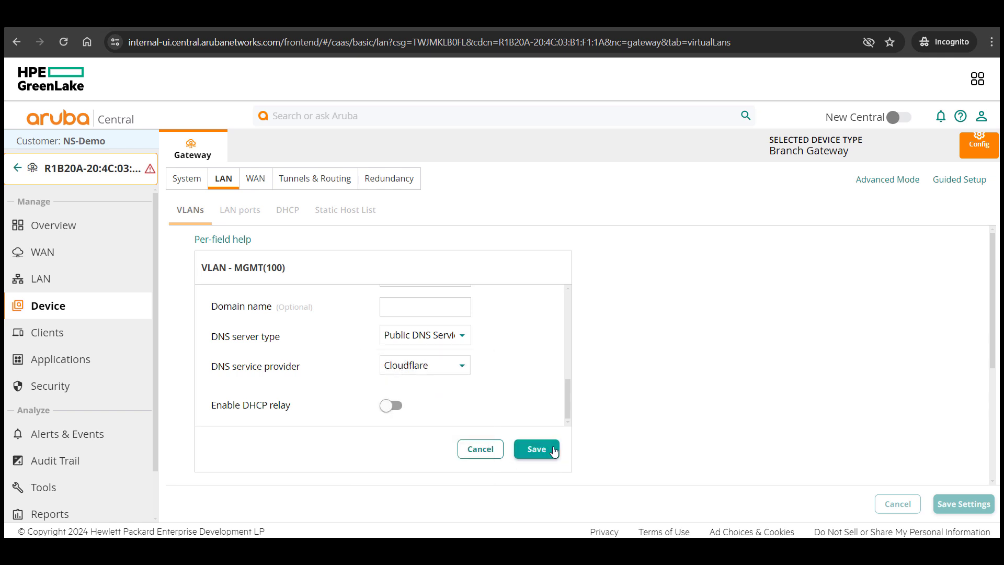
left_click(549, 448)
Give User VLAN 200 address 172.16.200.3/255.255.255.0, DHCP server on, default router 172.16.200.1
left_click(813, 403)
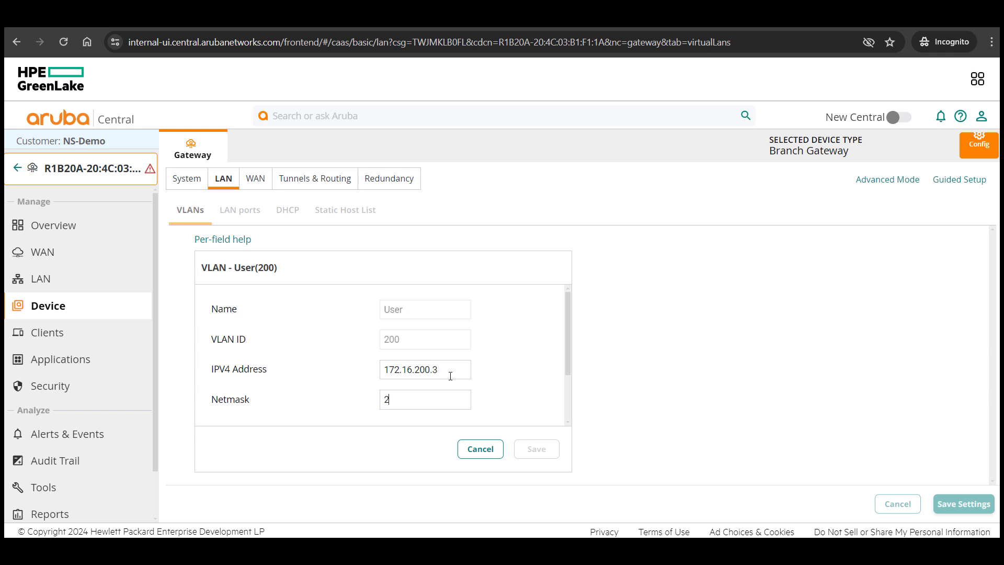
type("5.0")
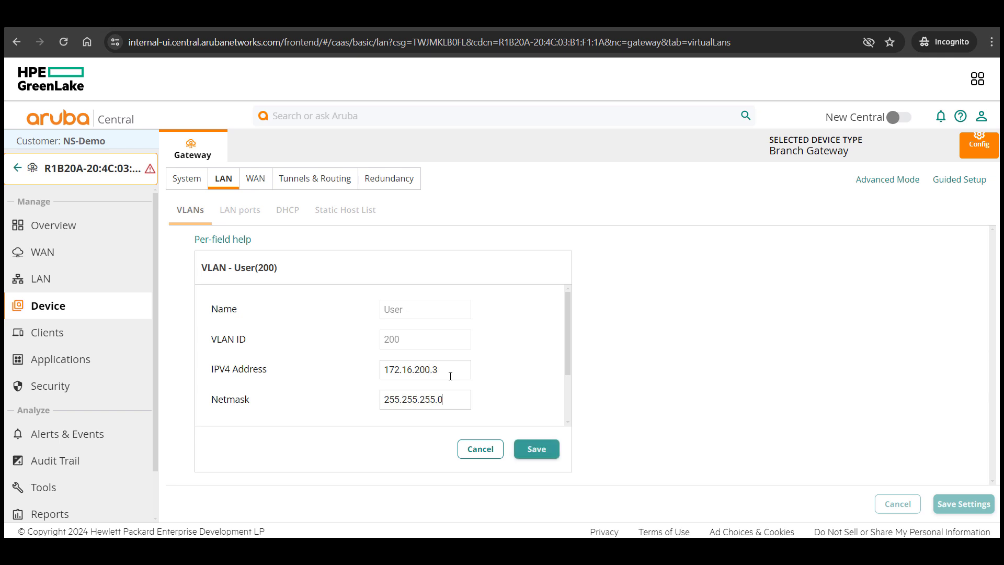
double_click(450, 374)
scroll(447, 385, "down", 2)
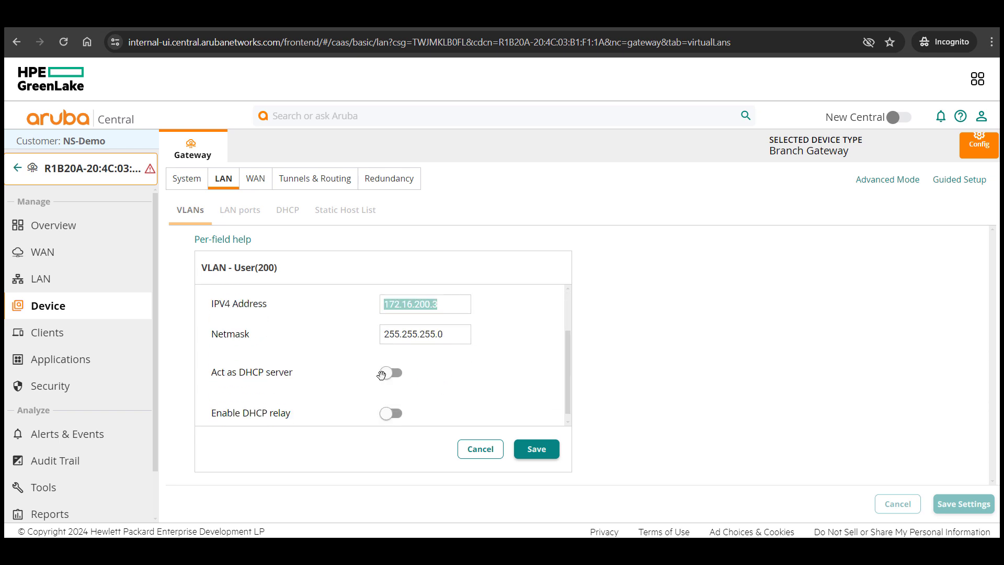
left_click(388, 374)
scroll(429, 392, "down", 2)
left_click(440, 399)
type("172.16.200.0")
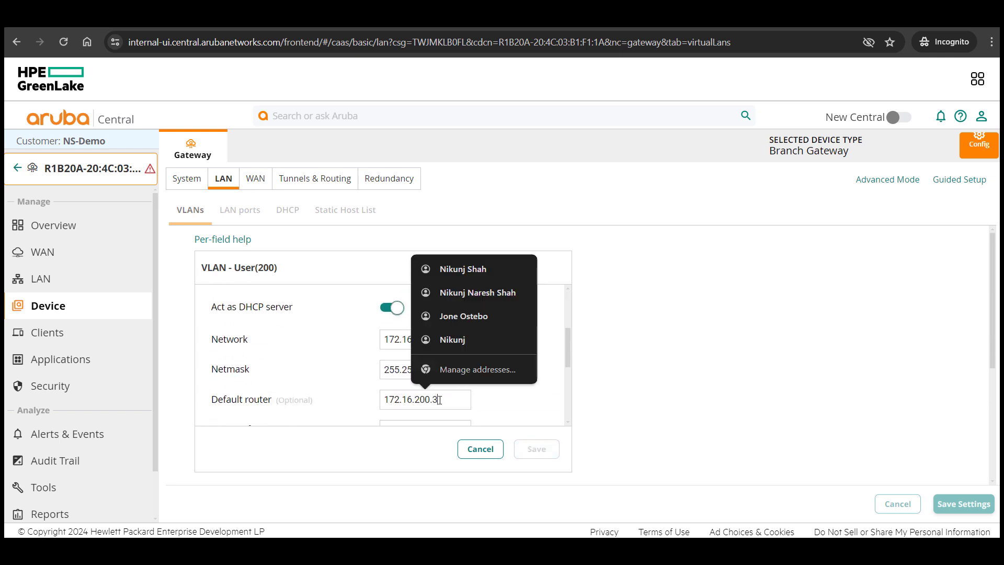
key("BackSpace")
type("1")
scroll(439, 400, "down", 3)
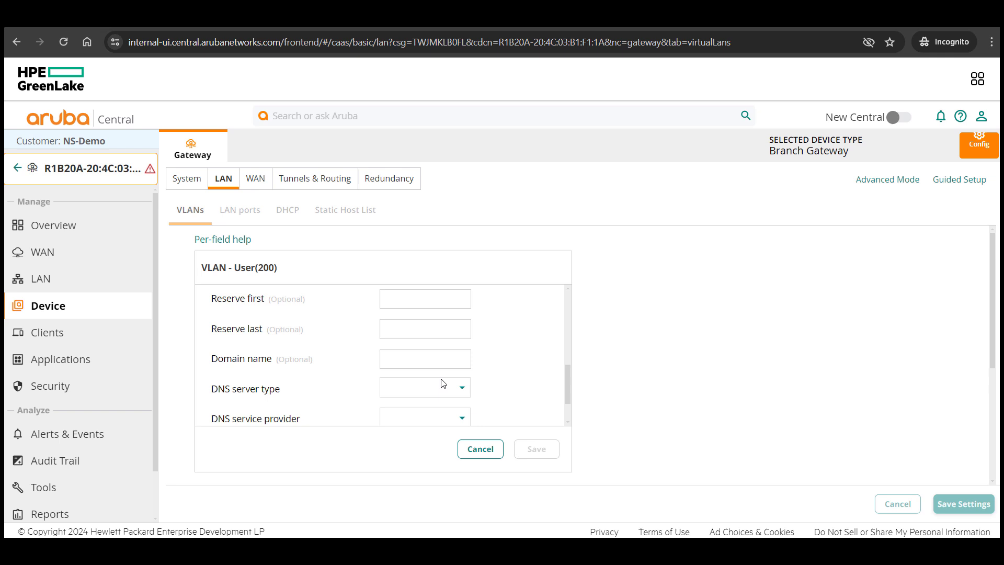
Set VLAN 200's DNS to Public DNS Service Cloudflare, save it, and apply the VLAN settings
left_click(444, 398)
left_click(441, 387)
left_click(445, 419)
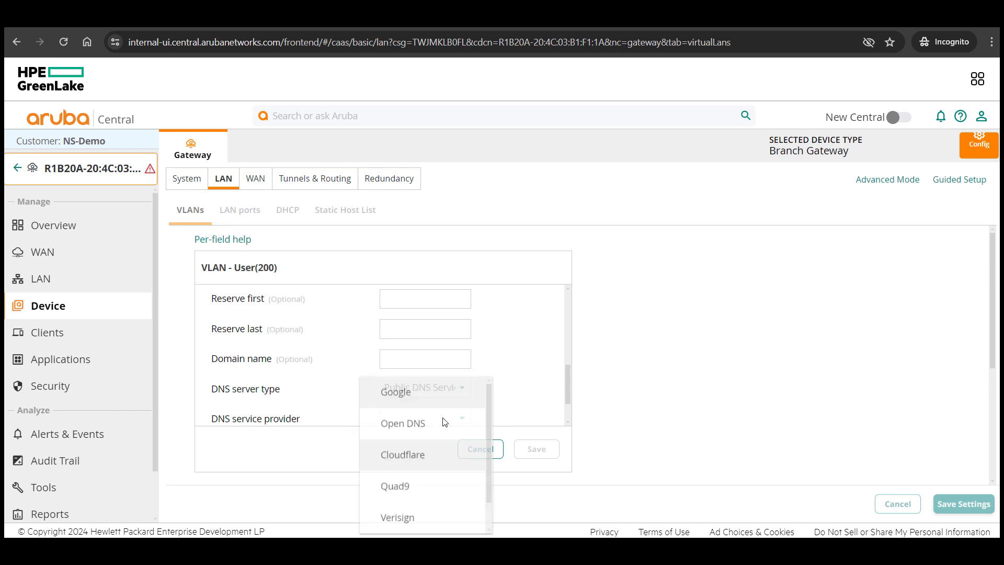
left_click(429, 464)
left_click(537, 448)
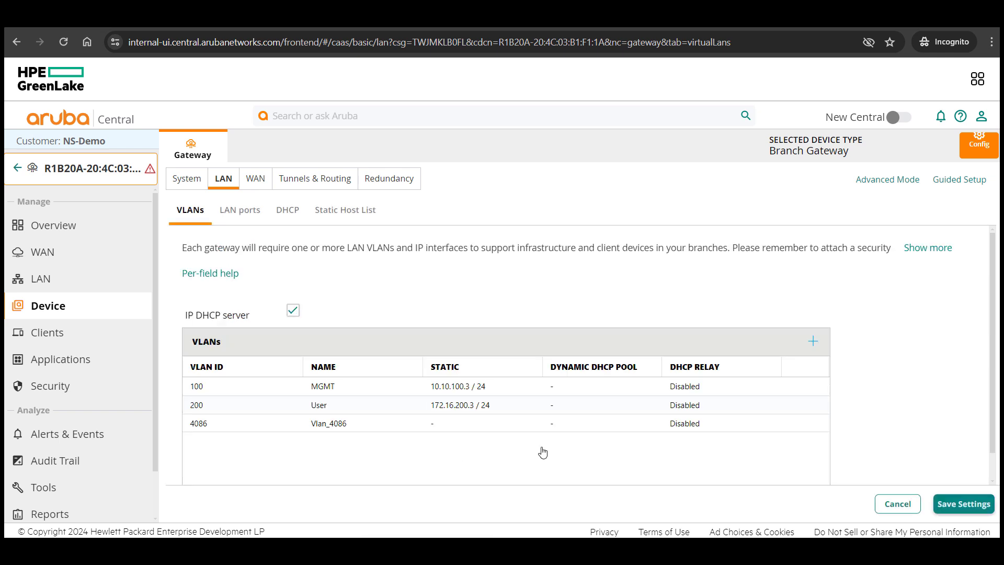
left_click(964, 504)
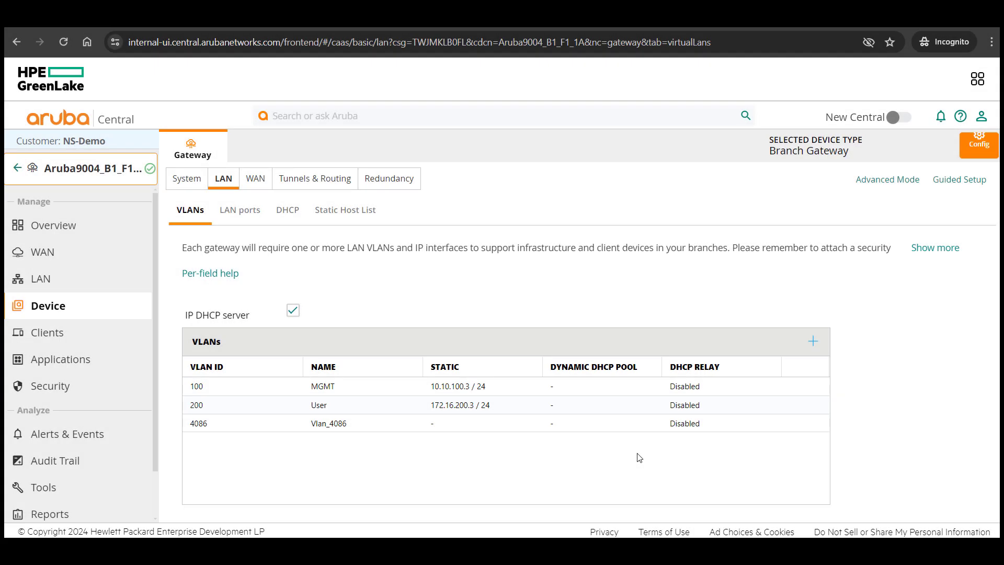
Make VLAN 100 the gateway's system IP interface and apply it
left_click(173, 178)
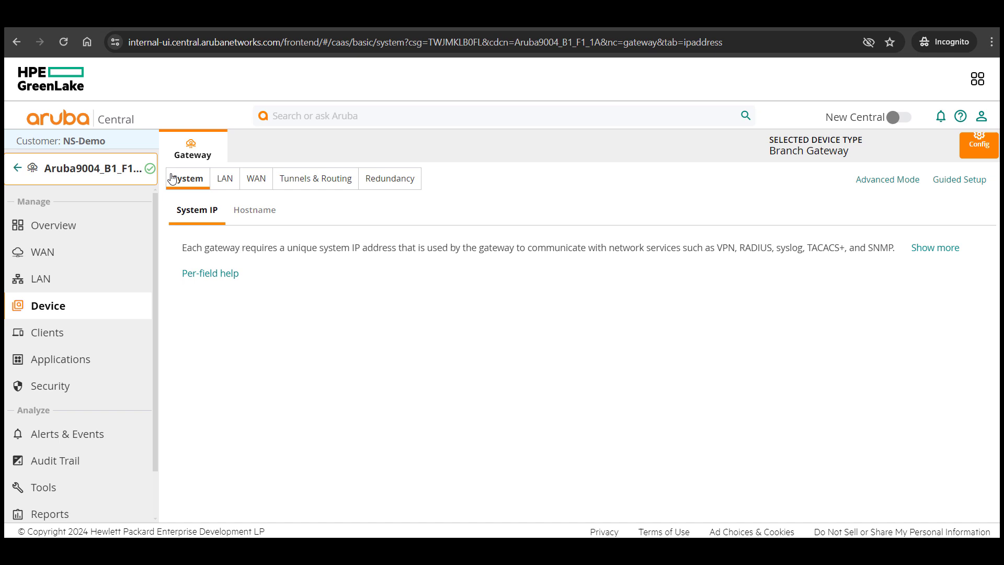
left_click(282, 312)
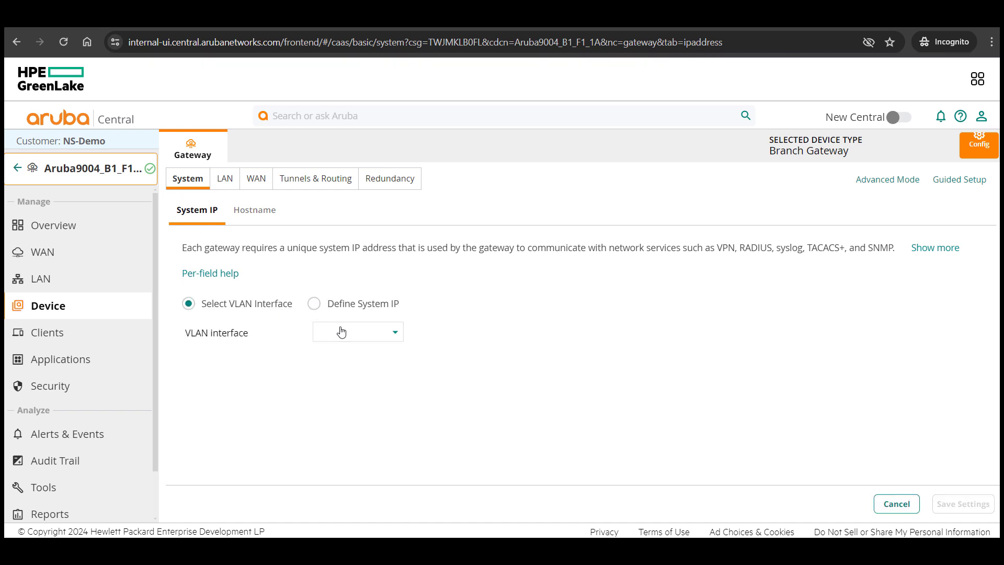
left_click(341, 331)
left_click(365, 340)
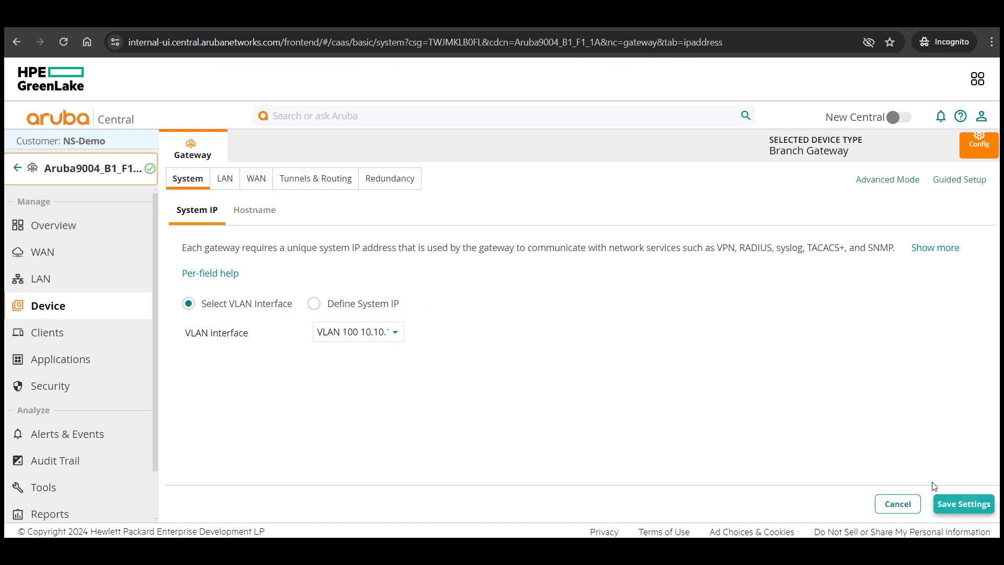
left_click(944, 504)
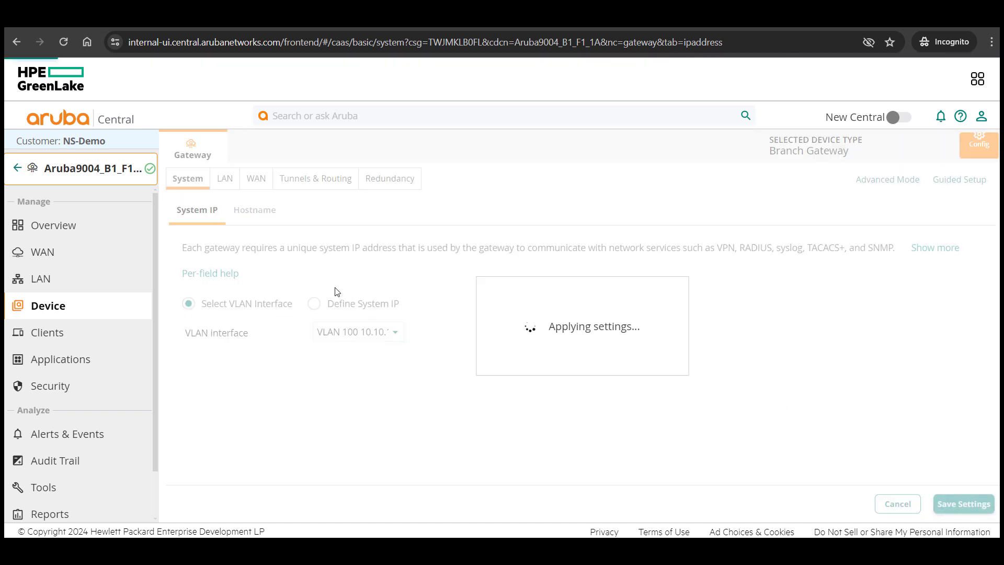
Rename the gateway's hostname to SantaClara-BGW2 and apply it
left_click(264, 220)
double_click(333, 250)
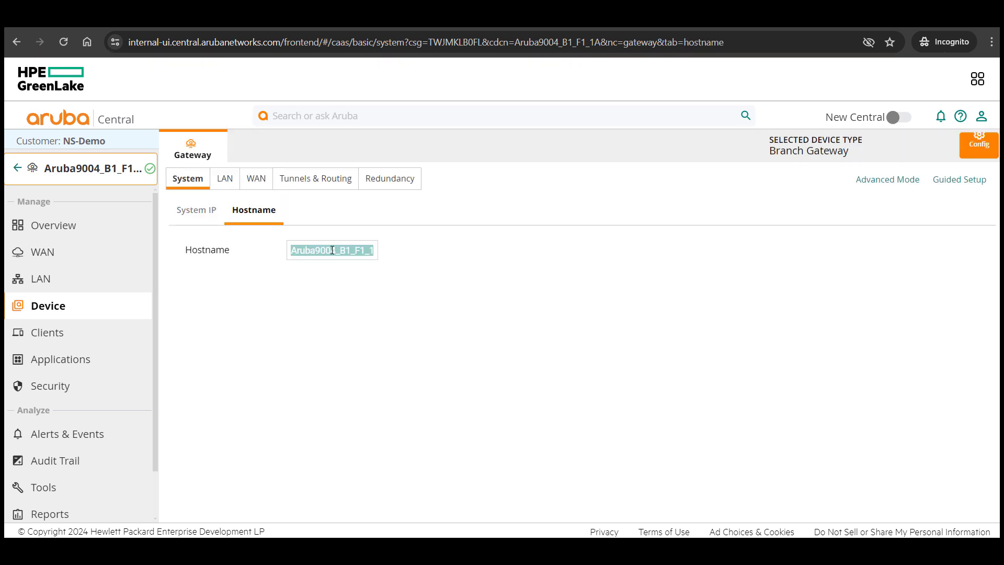
type("SantaClara-BGW2")
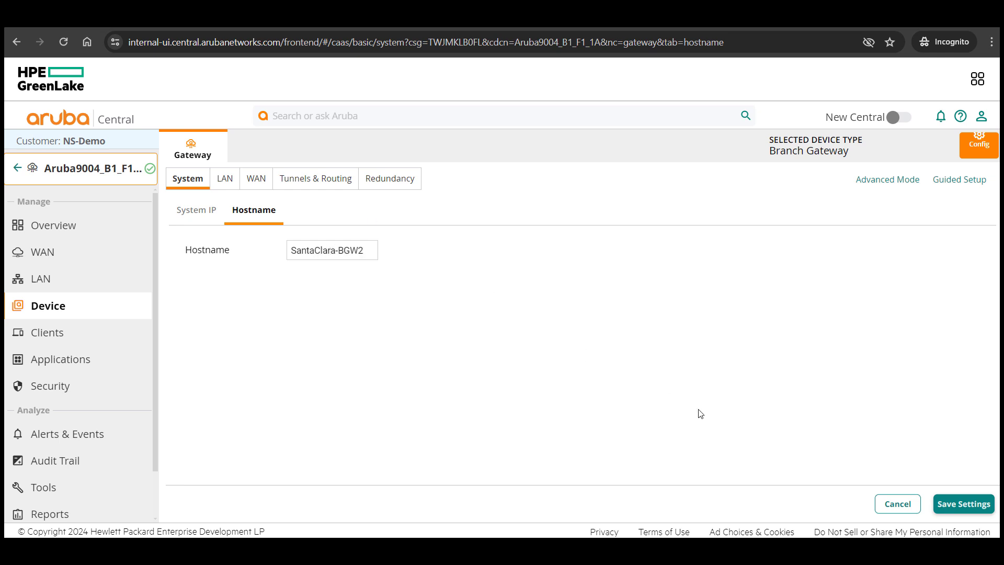
left_click(963, 505)
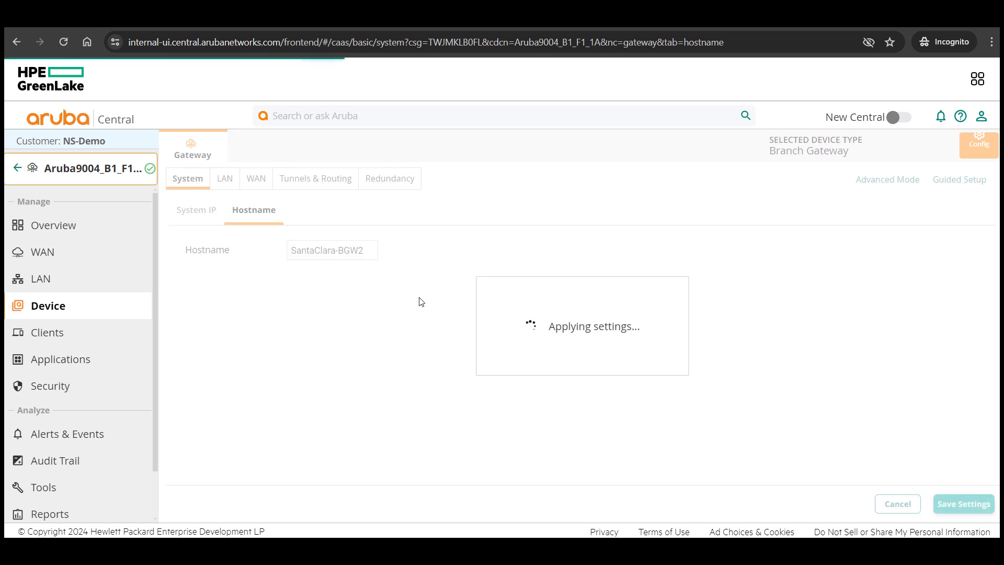
Set SantaClara-BGW1 as the preferred cluster leader on the Redundancy Cluster tab and apply it
left_click(386, 180)
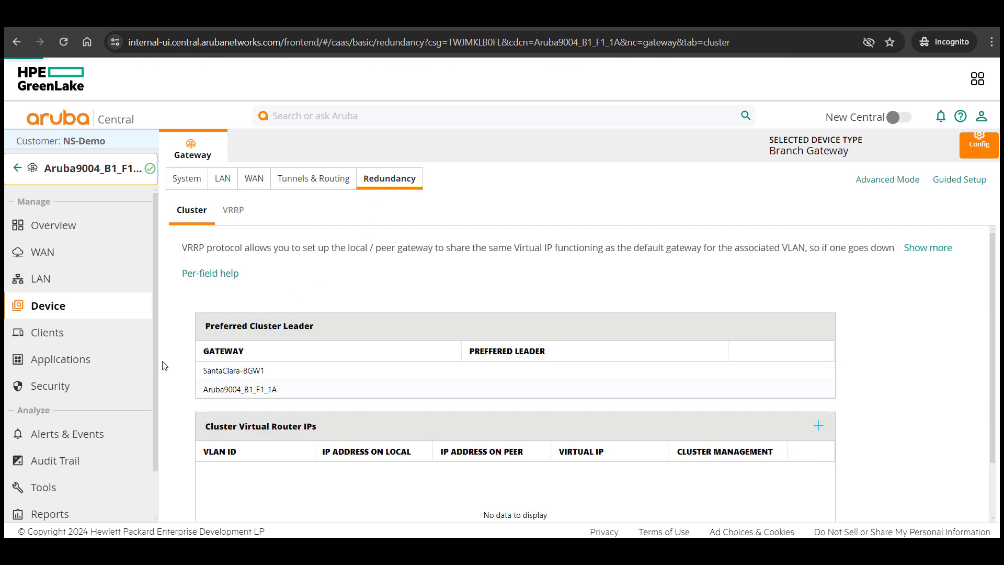
left_click(481, 369)
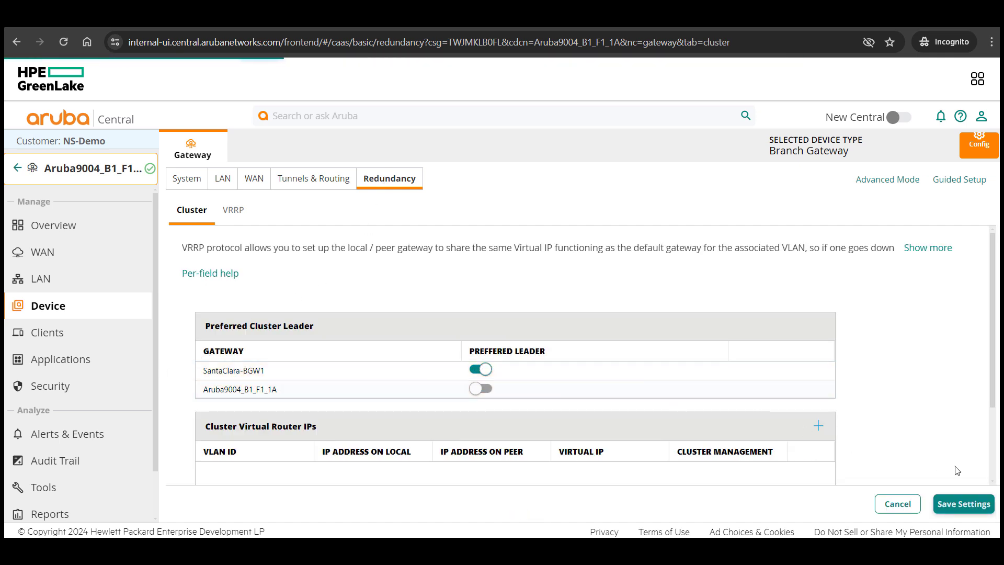
left_click(963, 503)
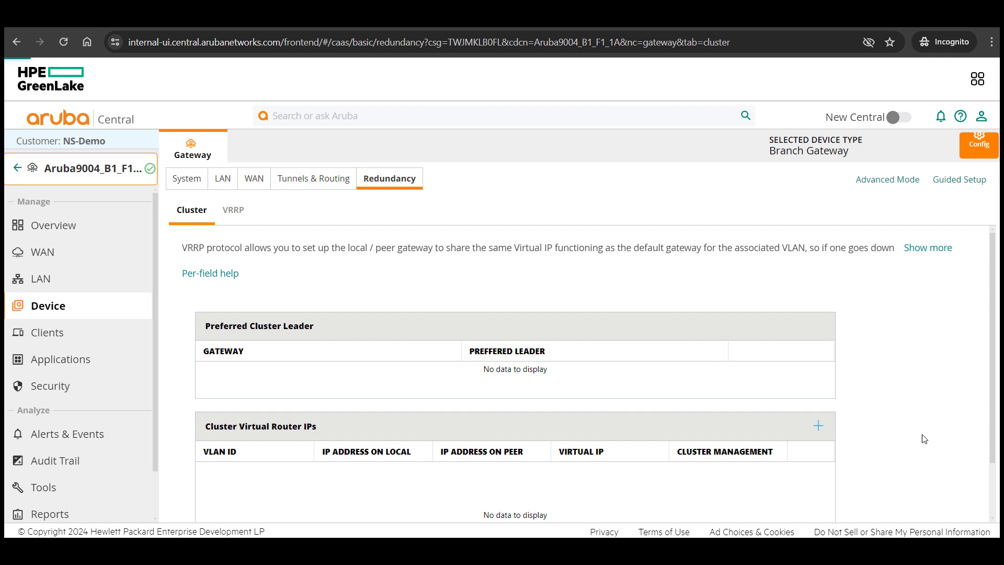
scroll(874, 429, "down", 1)
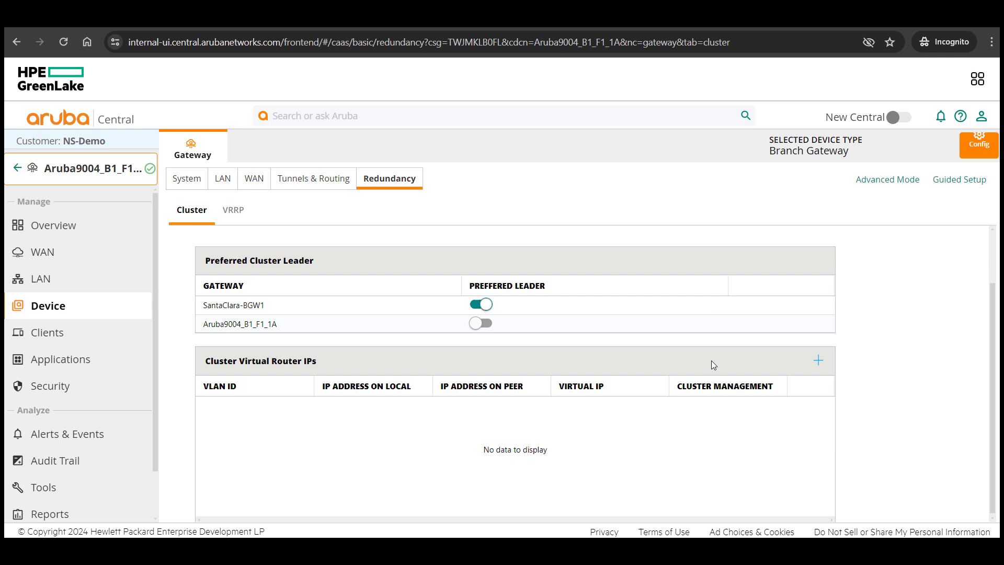
Add a VLAN 100 virtual router IP 10.10.100.1 with cluster management enabled and save
left_click(818, 362)
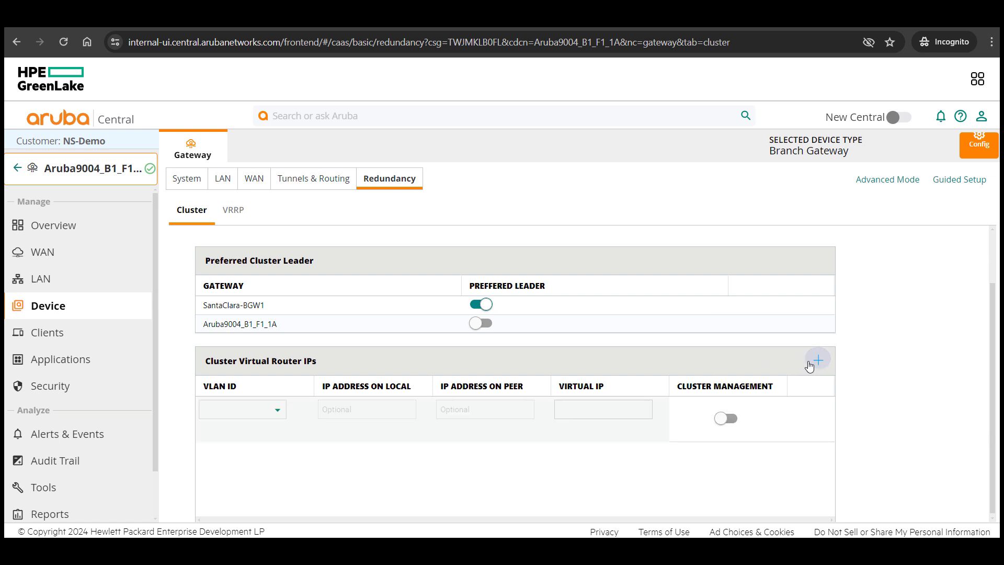
left_click(266, 408)
left_click(208, 411)
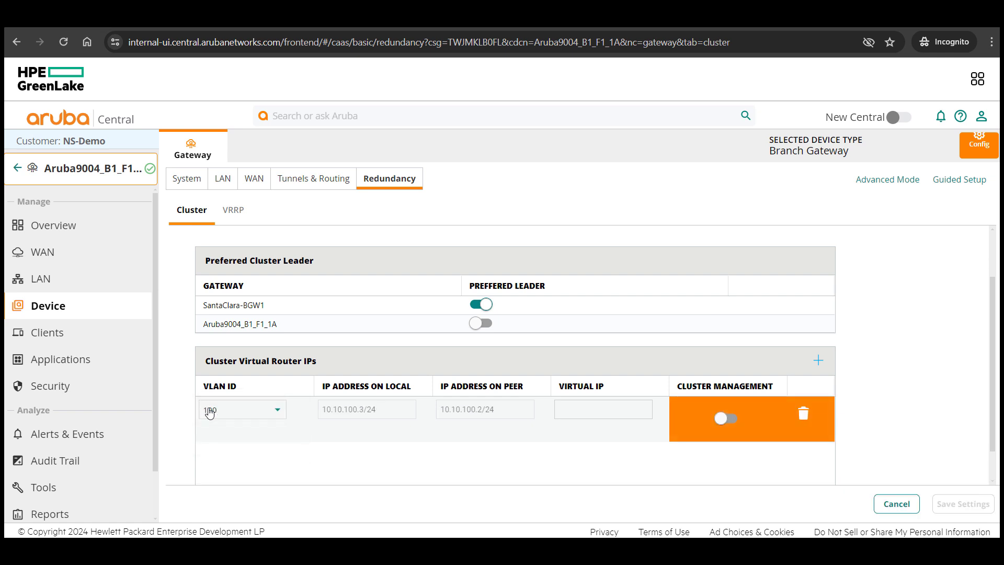
left_click(578, 413)
type("10.10.100.1")
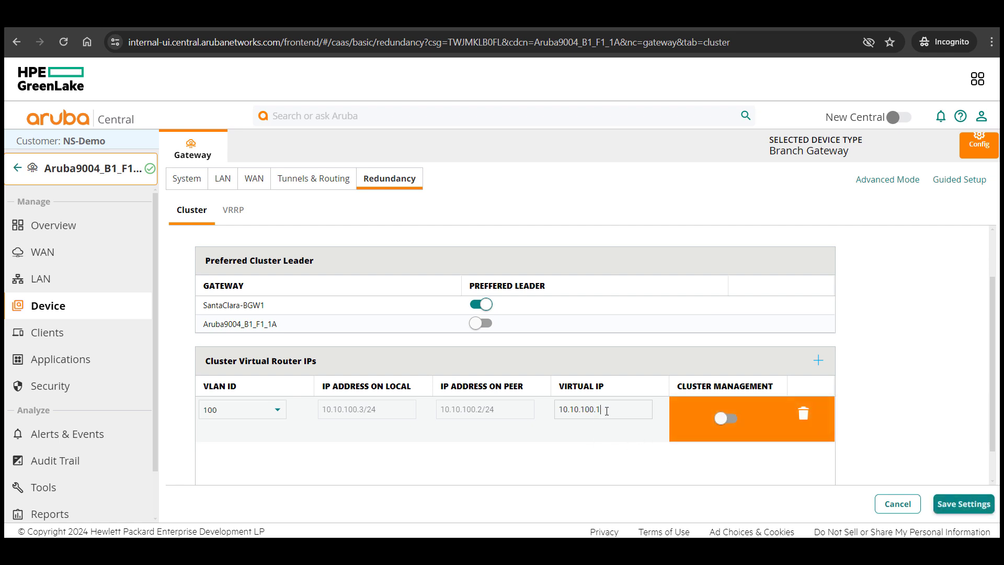
left_click(724, 418)
left_click(962, 503)
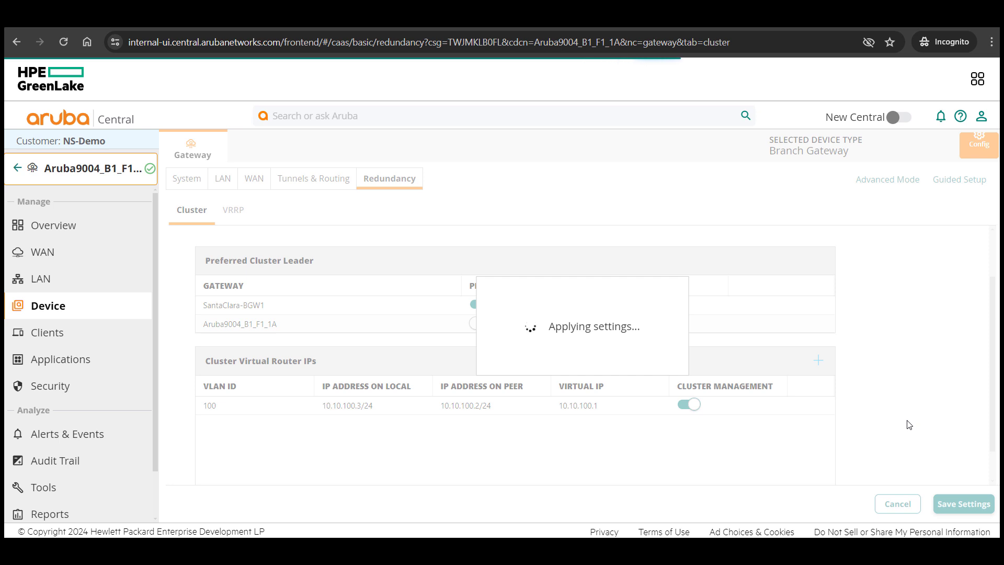
Add a VLAN 200 virtual router IP 172.16.200.1, leaving cluster management off, and save
left_click(818, 359)
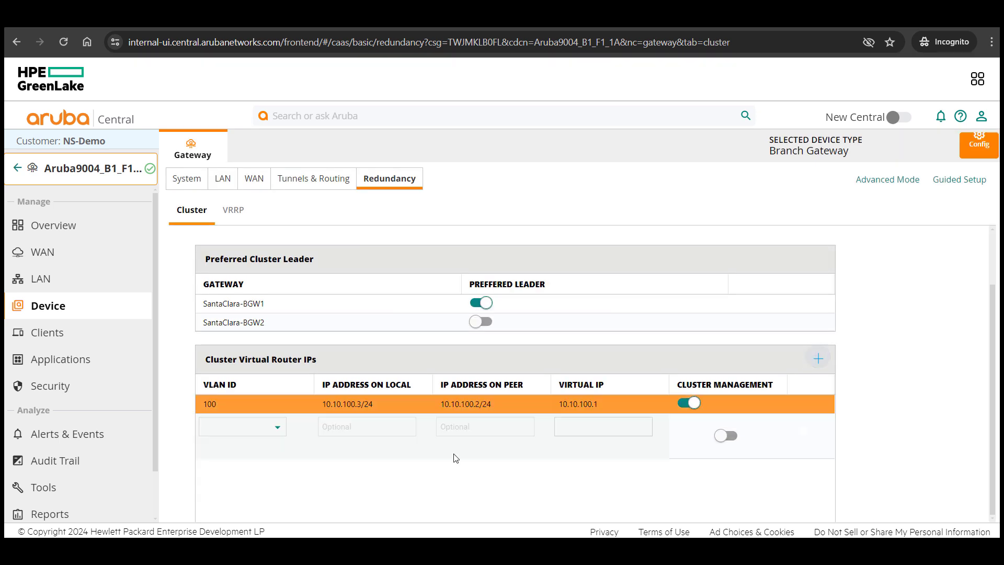
left_click(265, 431)
left_click(265, 433)
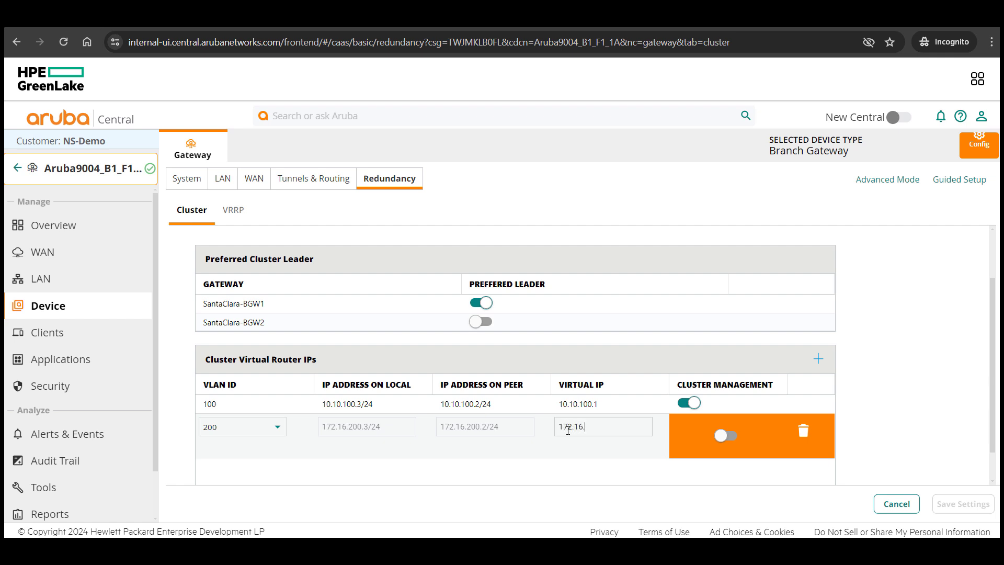
left_click(568, 429)
type("172.16.200.1")
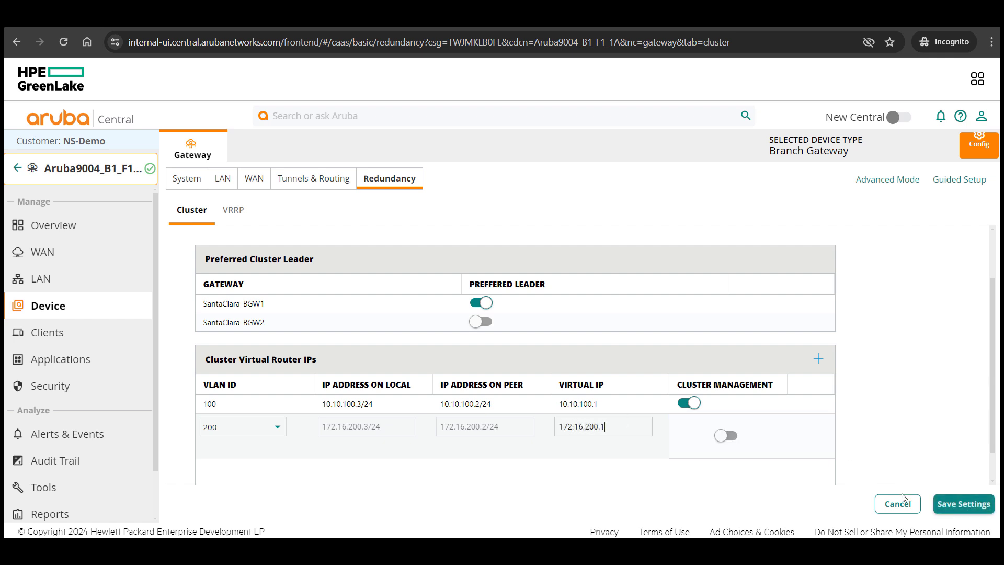
left_click(943, 505)
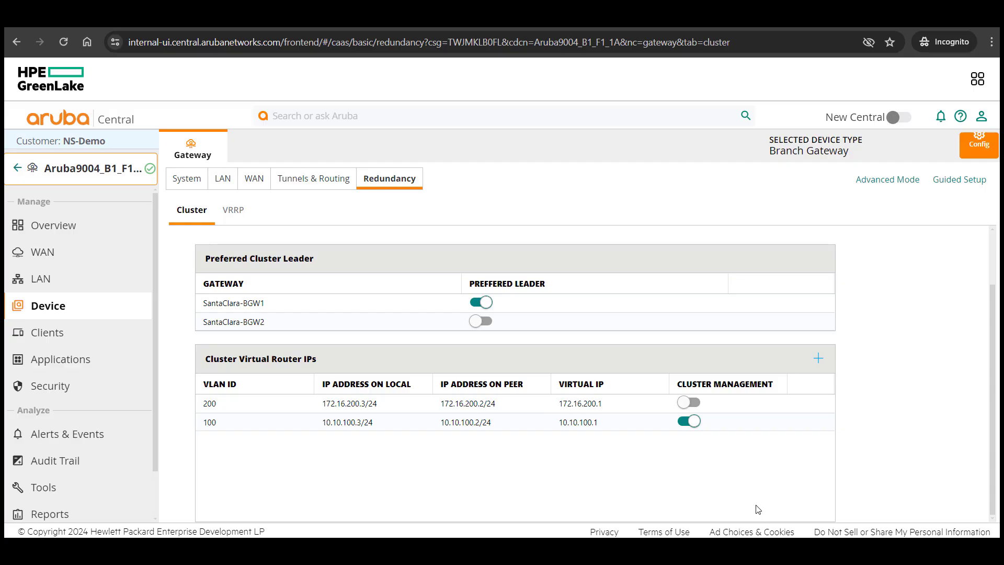
scroll(754, 494, "up", 3)
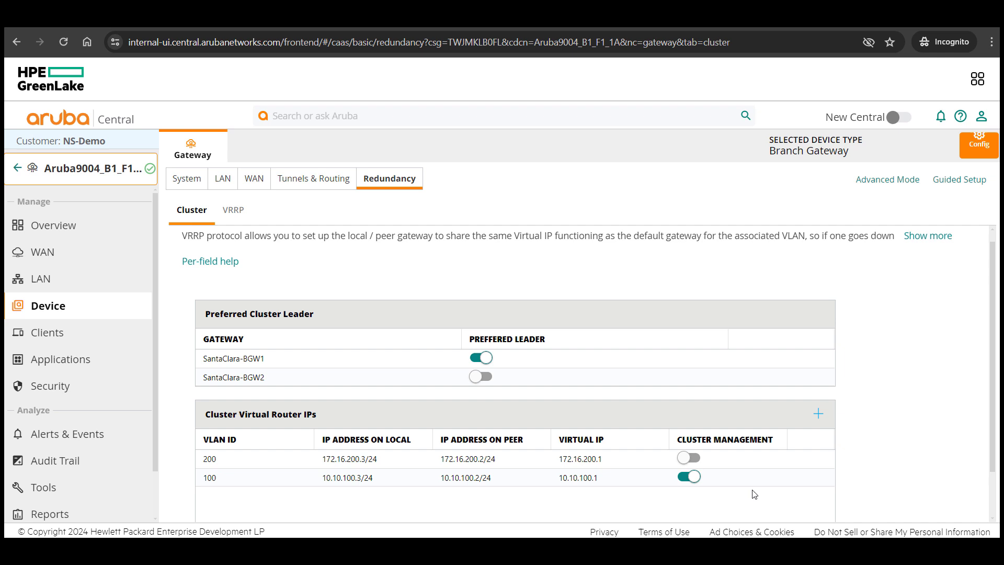
Review SantaClara-BGW1's Redundancy > Cluster settings for both VLAN entries, then go back to US_Branches
left_click(17, 167)
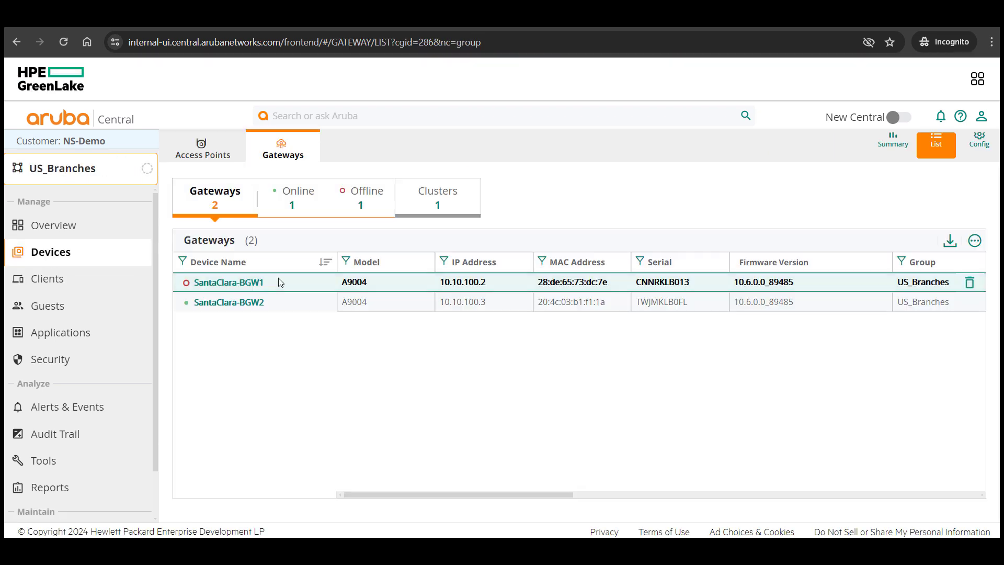
left_click(247, 288)
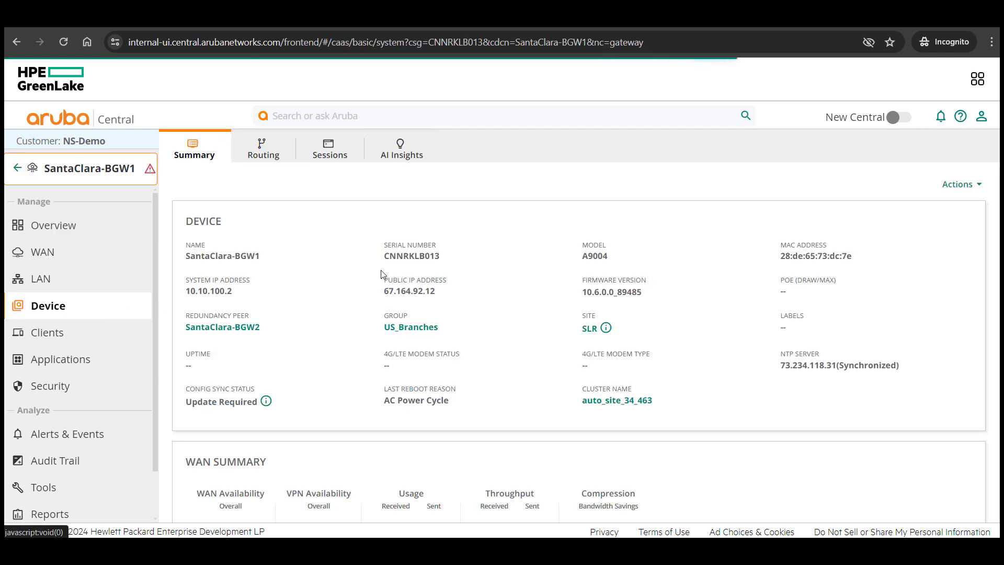
left_click(387, 183)
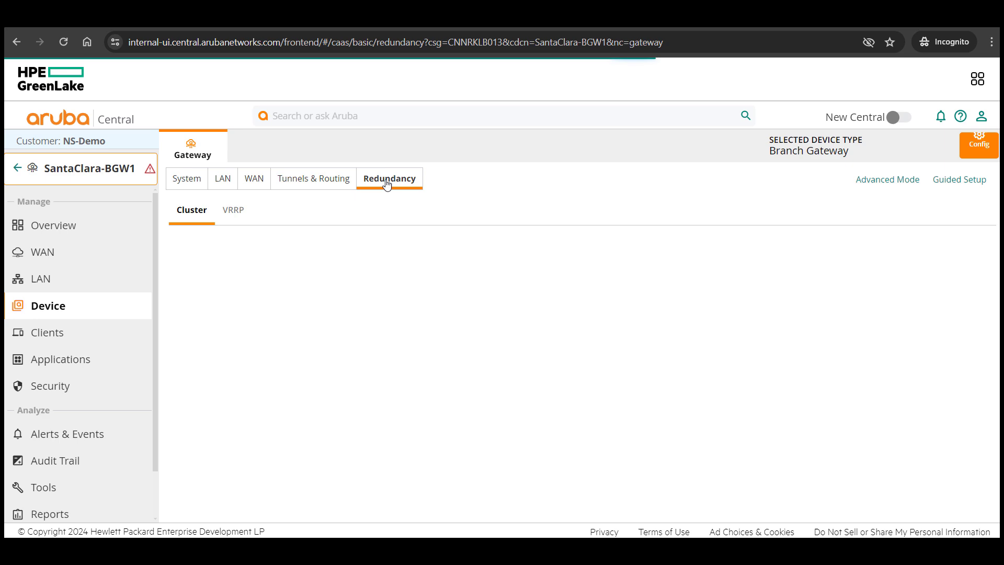
scroll(890, 368, "down", 1)
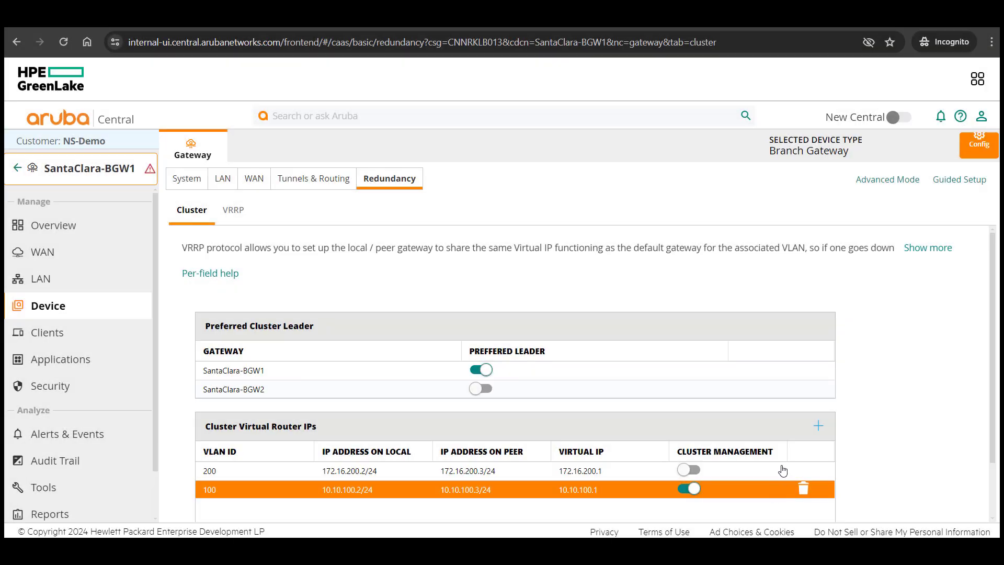
left_click(14, 170)
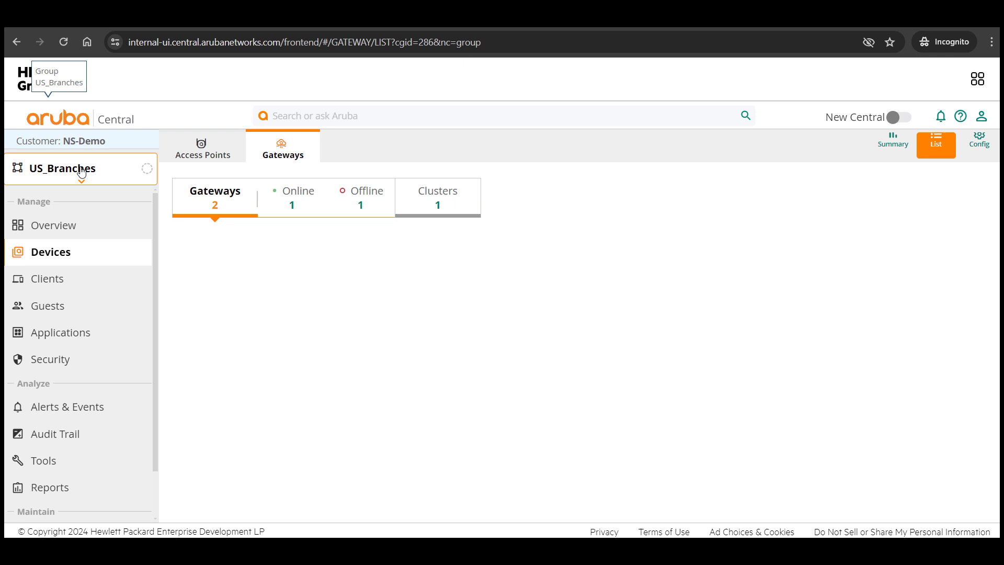
Open the Policies > Roles settings in the US_Branches group configuration
left_click(980, 149)
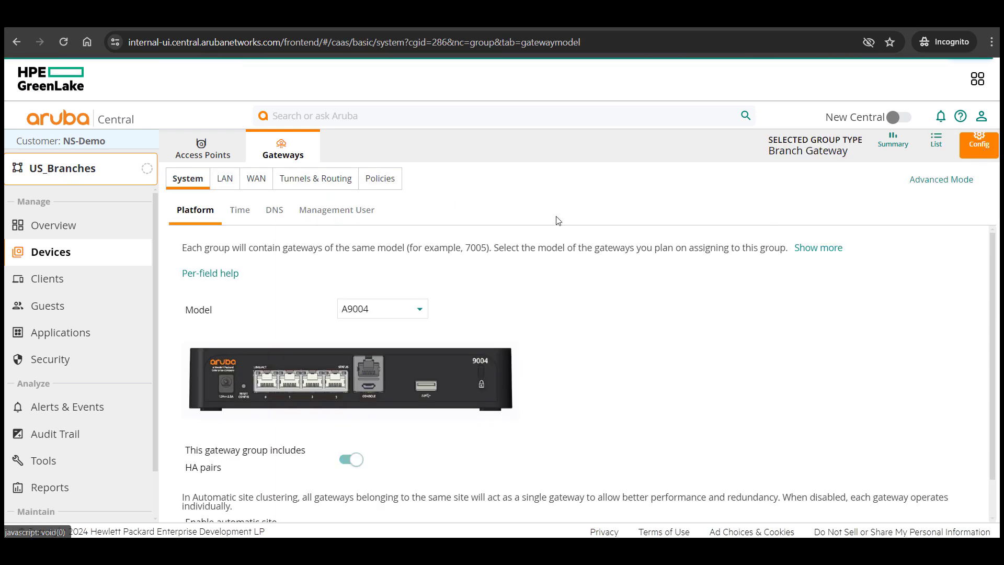
left_click(380, 181)
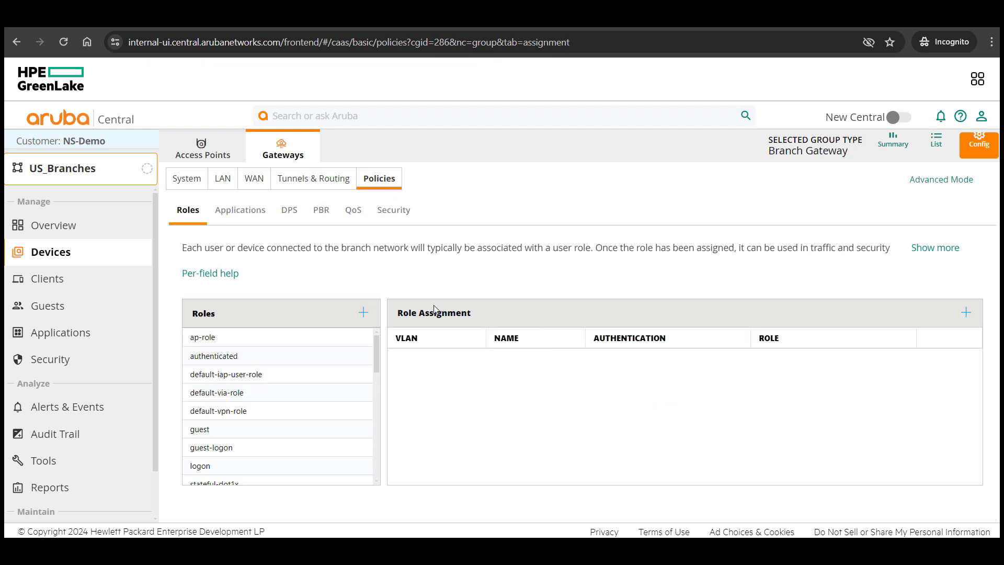
left_click_drag(403, 318, 469, 316)
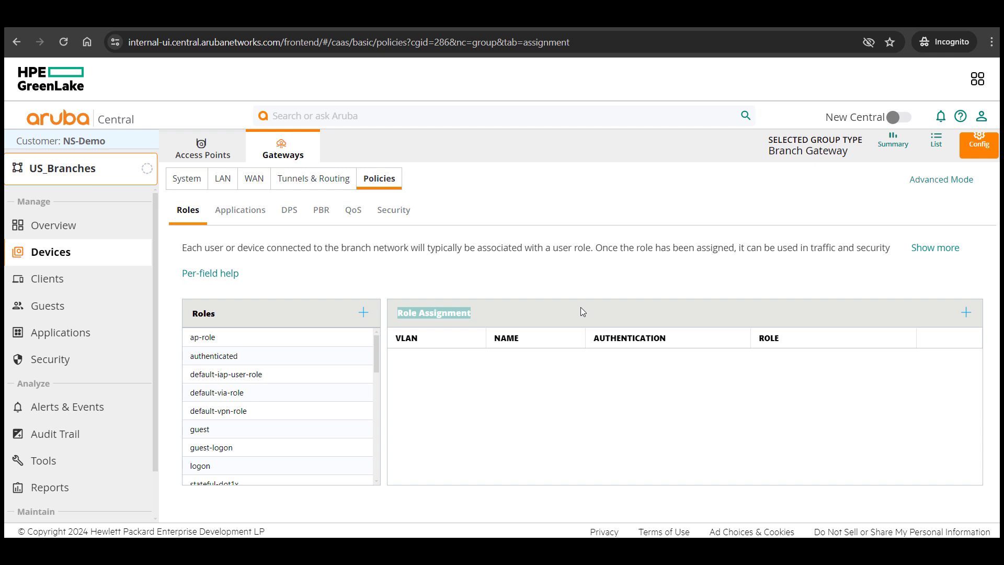
left_click(594, 309)
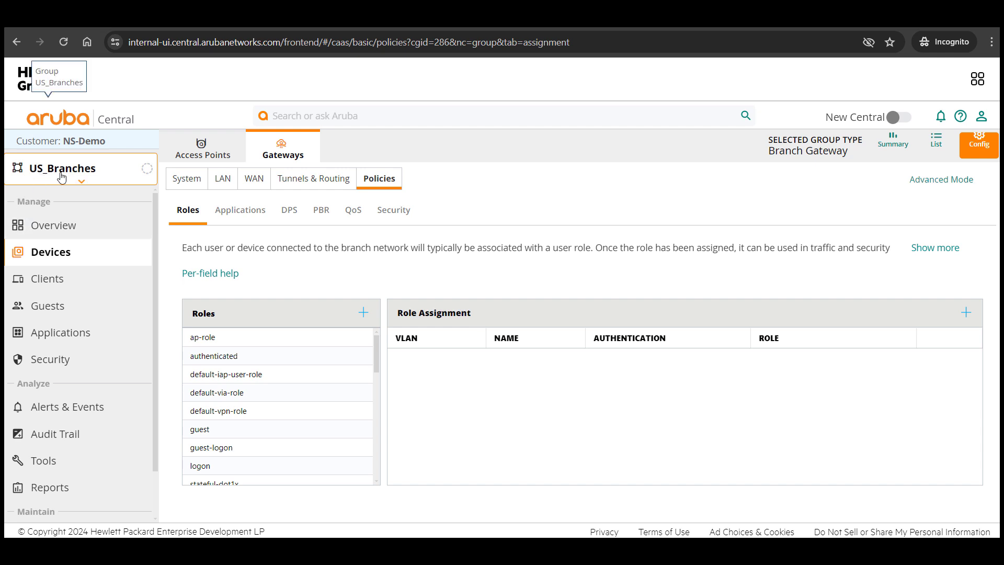
Add a role assignment for VLAN MGMT (100) with initial role authenticated and authentication None, then save
left_click(965, 312)
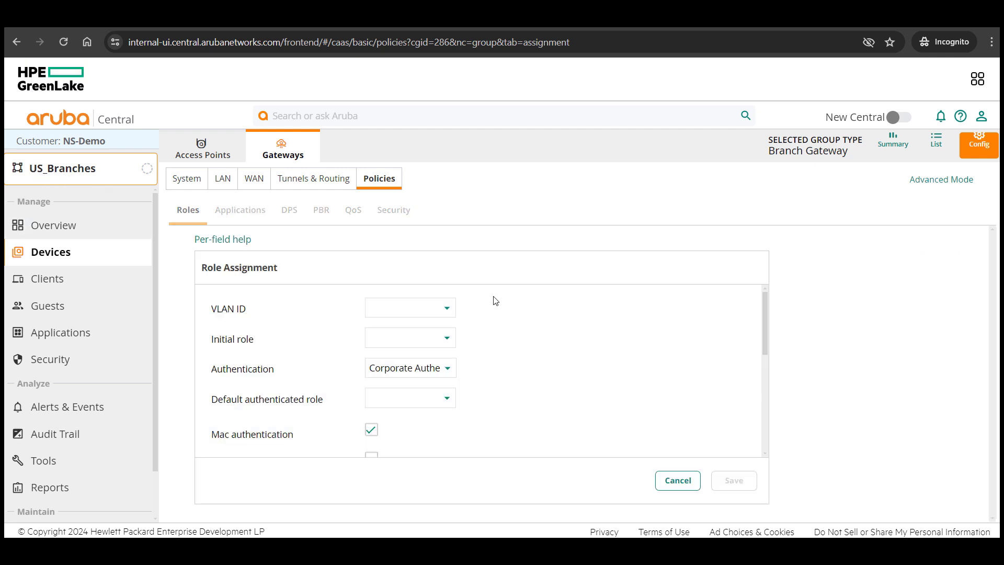
left_click(442, 312)
left_click(444, 345)
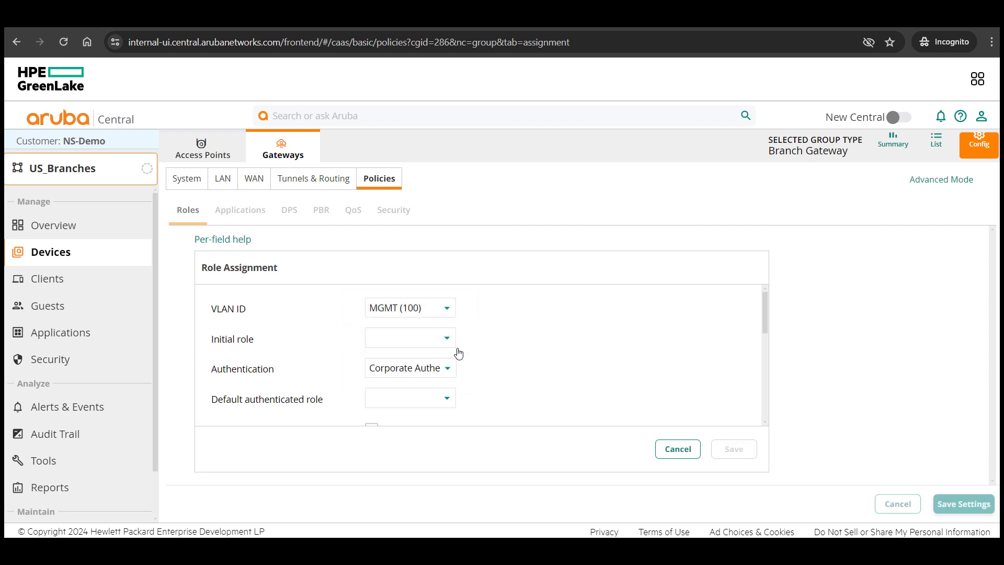
left_click(417, 341)
left_click(425, 368)
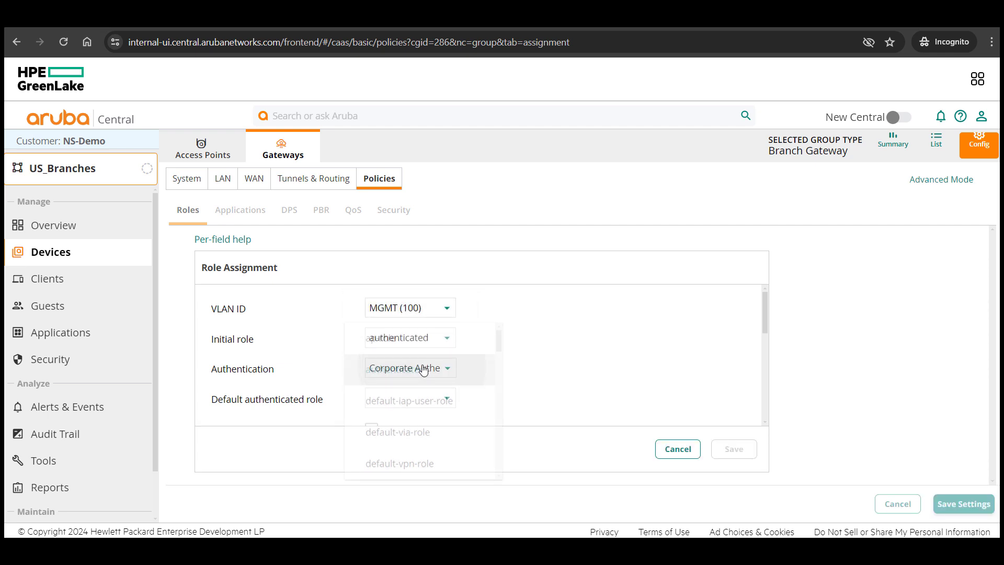
left_click(426, 368)
left_click(408, 336)
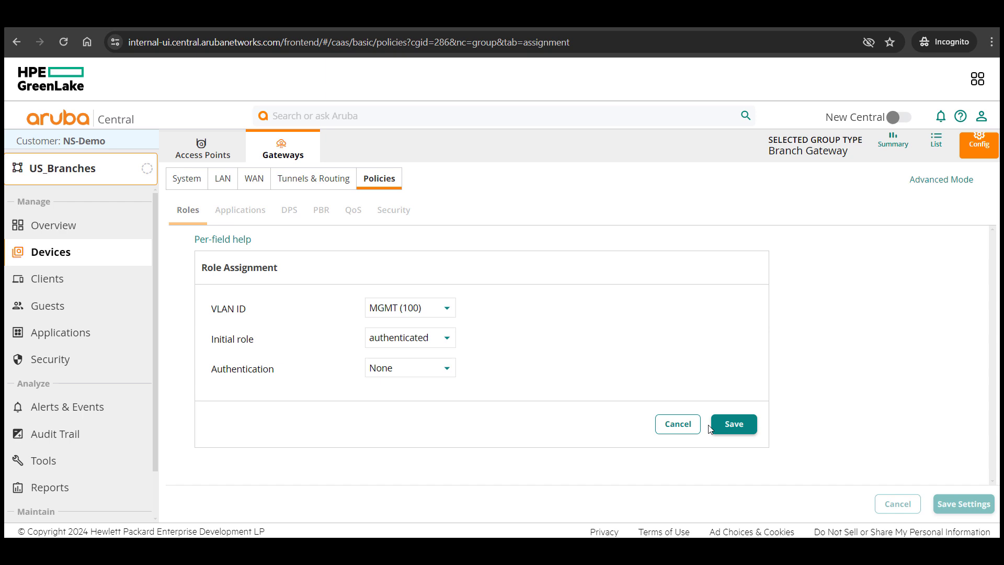
left_click(734, 423)
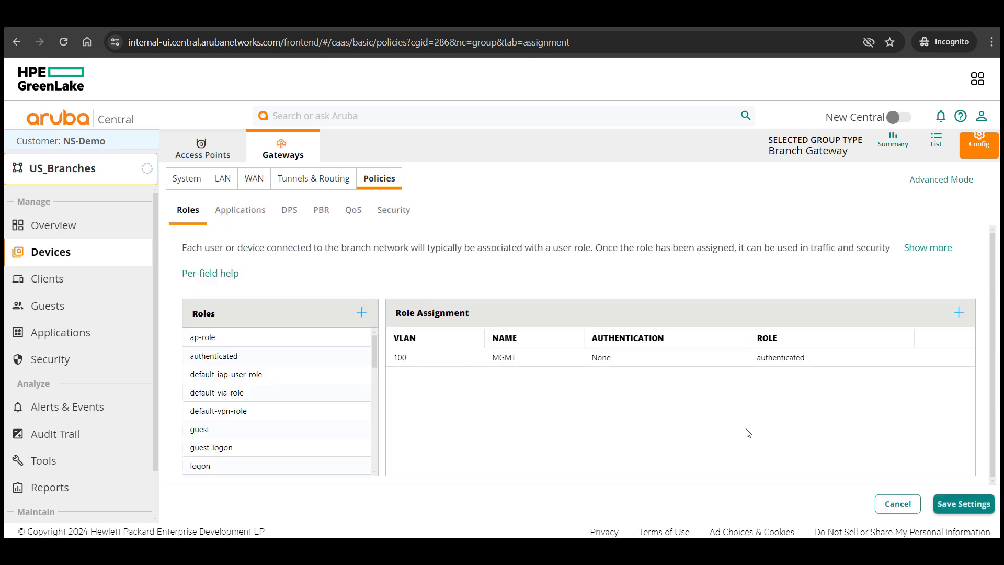
left_click(956, 504)
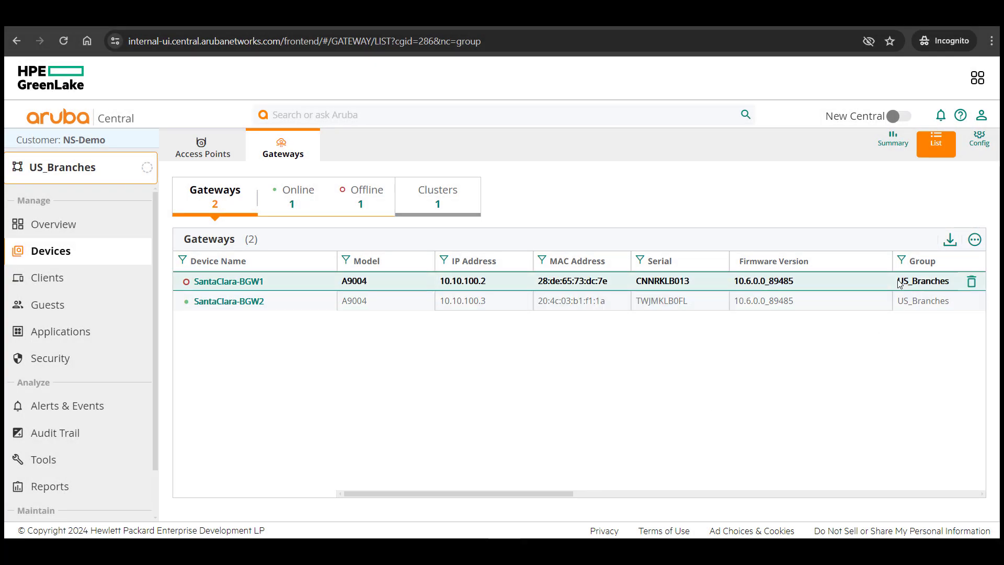
In Advanced Mode Interface > Ports, uncheck Spanning tree on GE-0/0/3 and save the settings
left_click(978, 140)
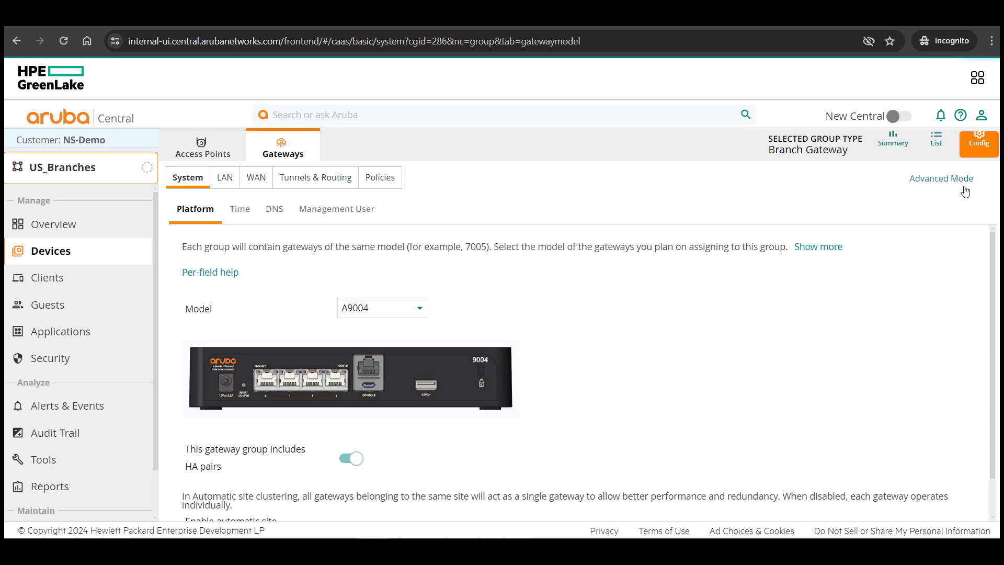
left_click(953, 178)
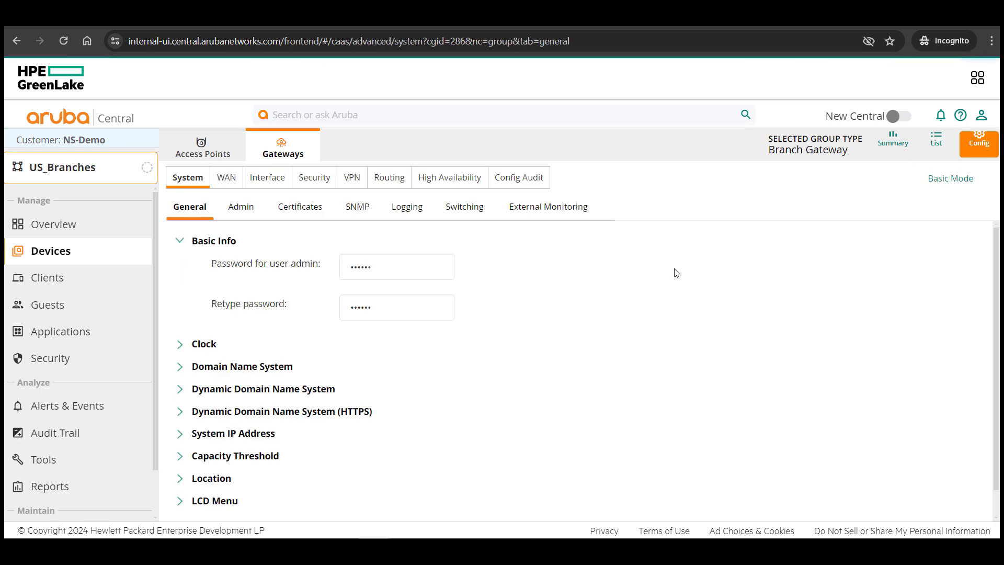
left_click(255, 180)
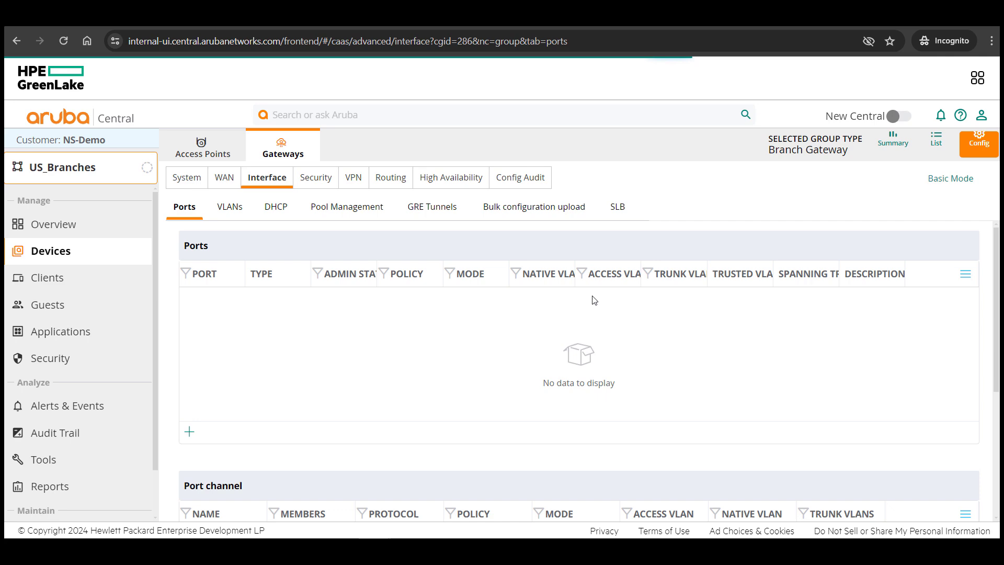
left_click(582, 302)
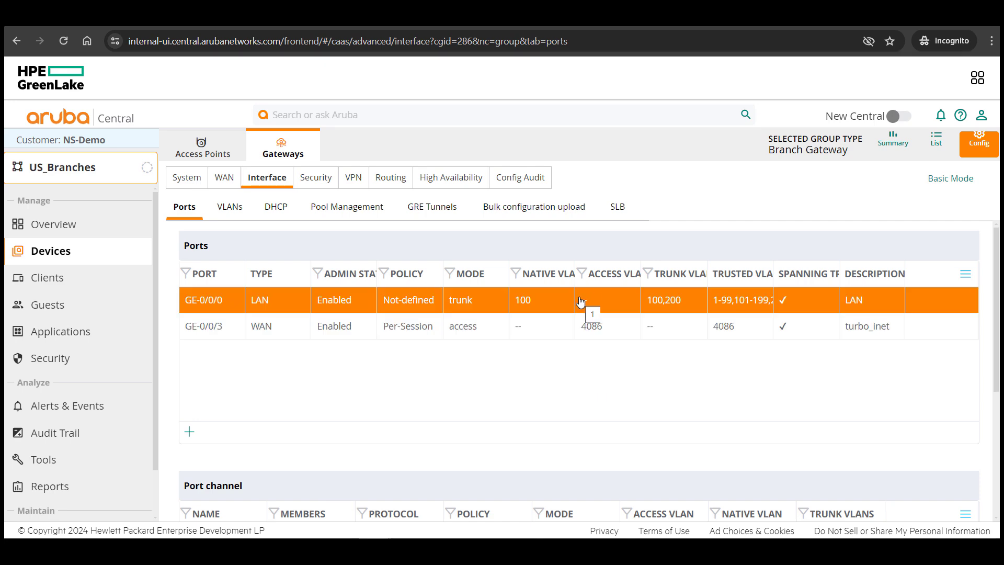
left_click(580, 328)
scroll(657, 403, "down", 10)
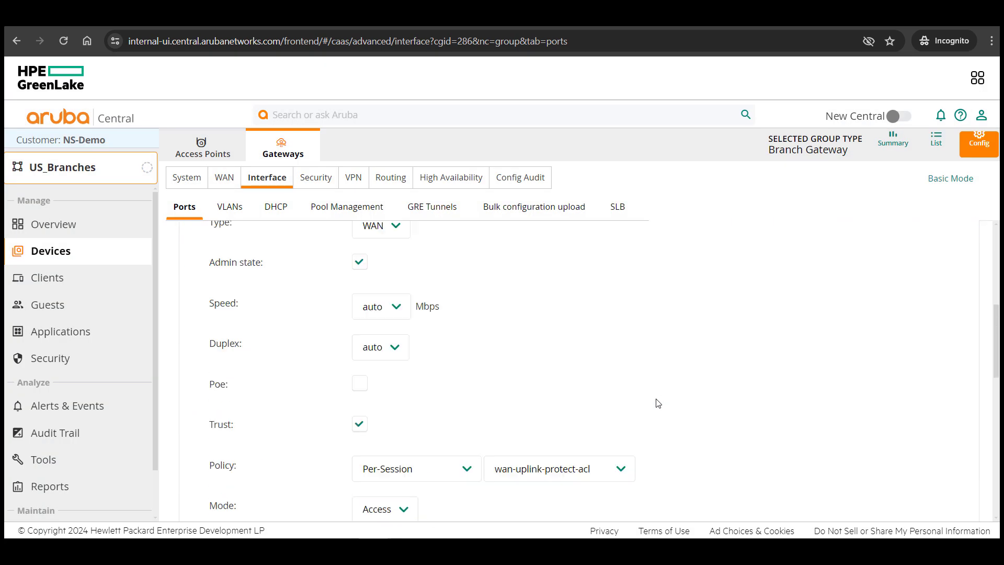
left_click(272, 490)
scroll(464, 457, "down", 5)
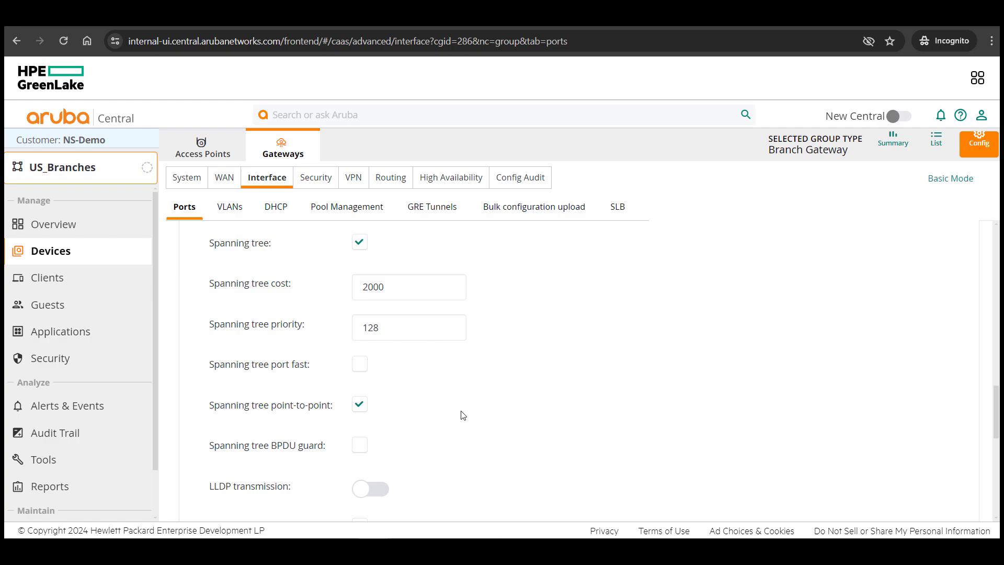
scroll(359, 248, "down", 3)
left_click(912, 500)
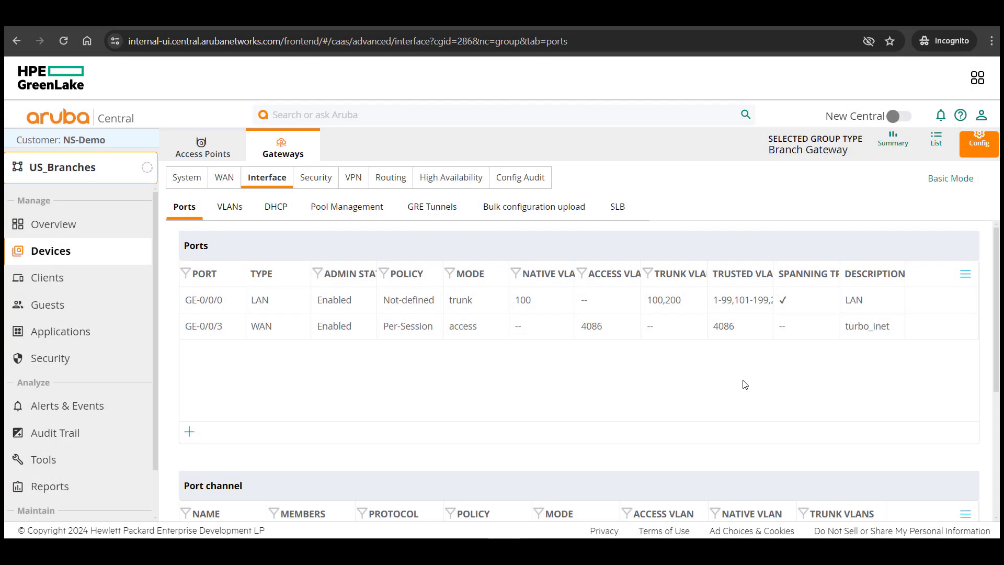
Check auto_site_34_463's Gateways tab showing BGW1 as Leader and BGW2 as Member, then return to US_Branches
left_click(936, 140)
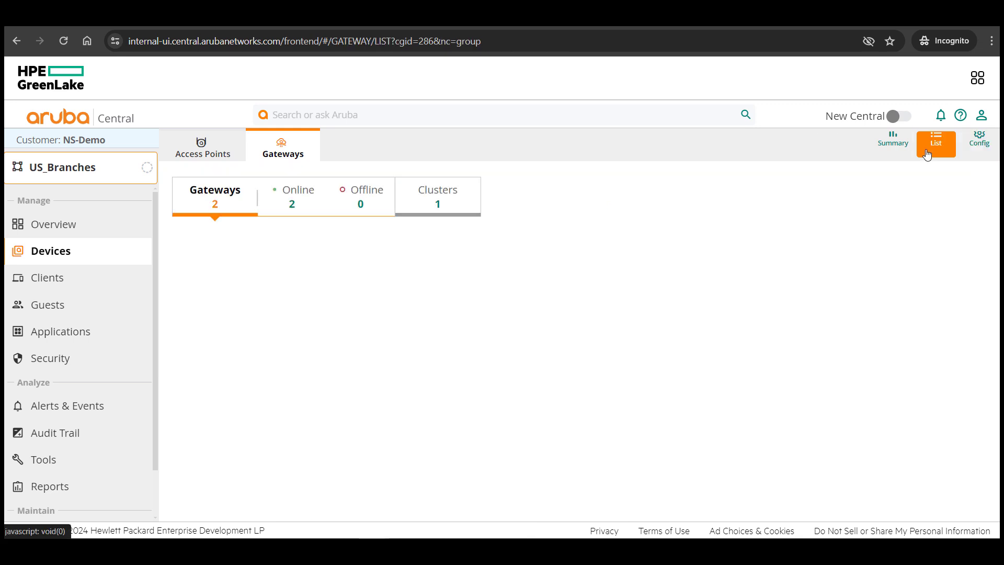
left_click(460, 213)
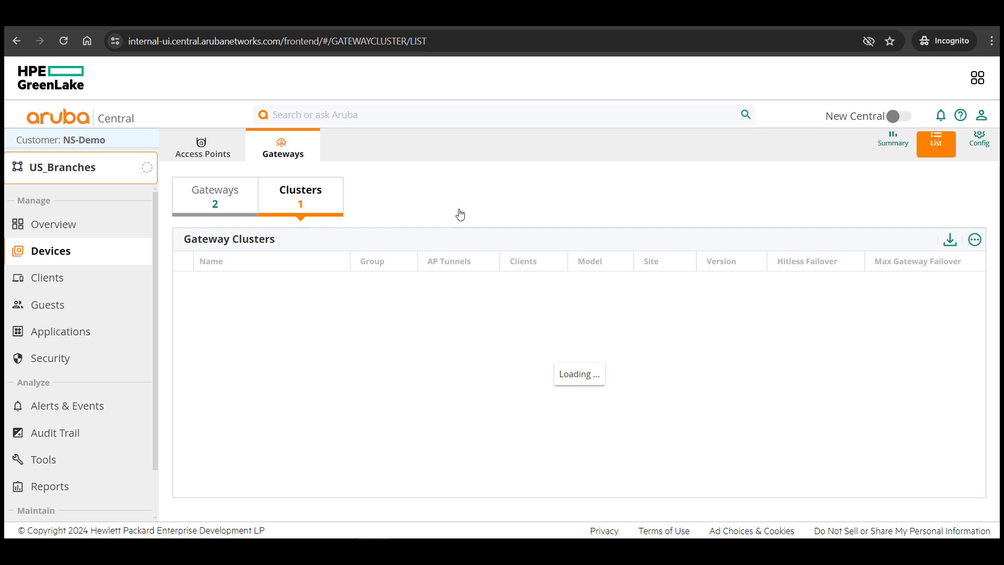
left_click(264, 281)
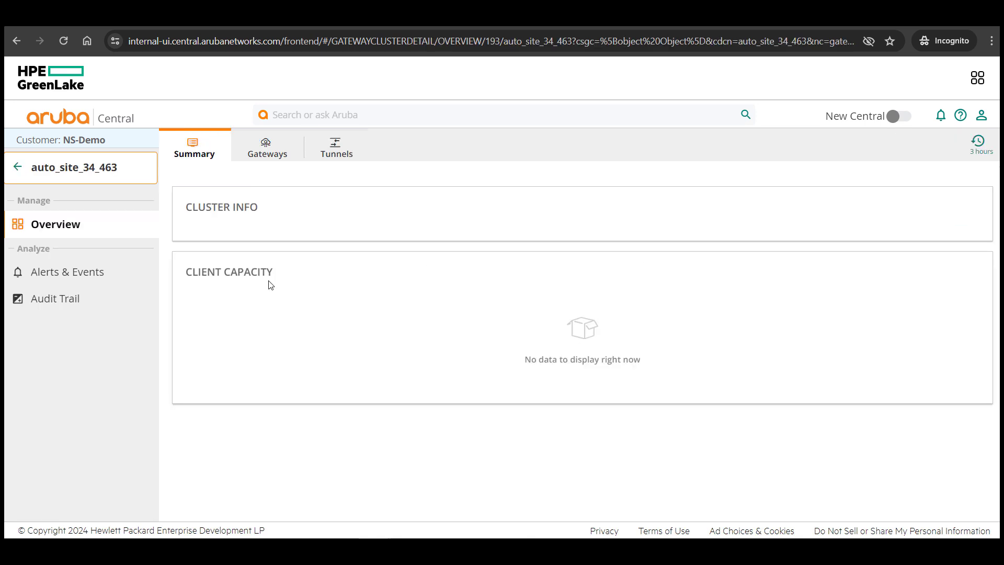
left_click(268, 152)
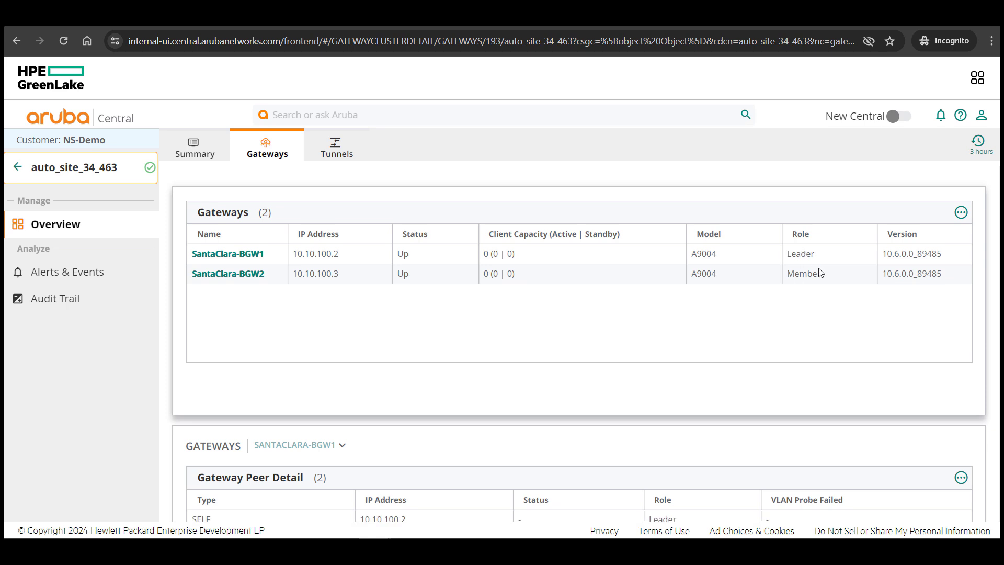
double_click(793, 257)
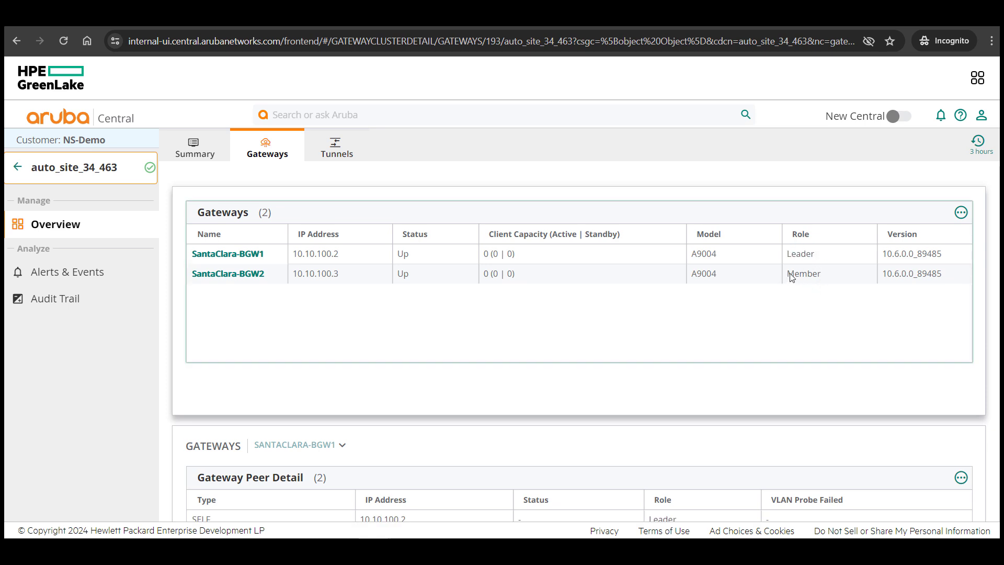
double_click(791, 274)
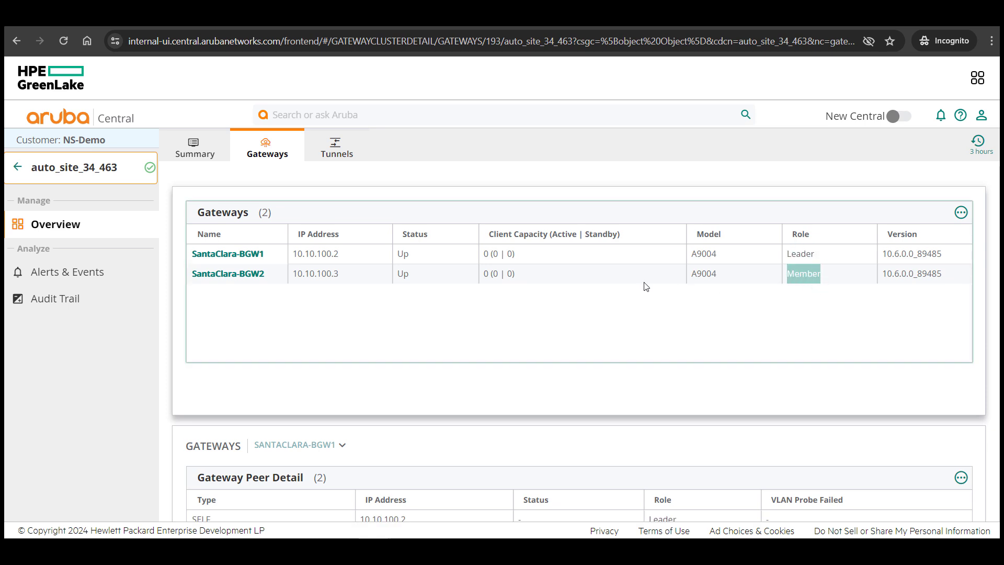
left_click(17, 167)
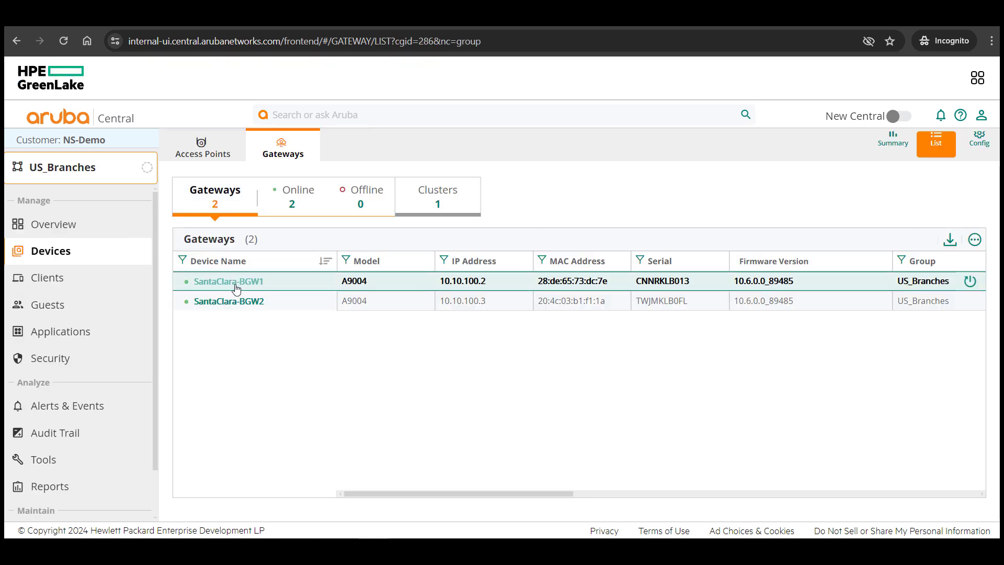
Open a remote console on SantaClara-BGW1 and create a session as admin with the account password
left_click(236, 283)
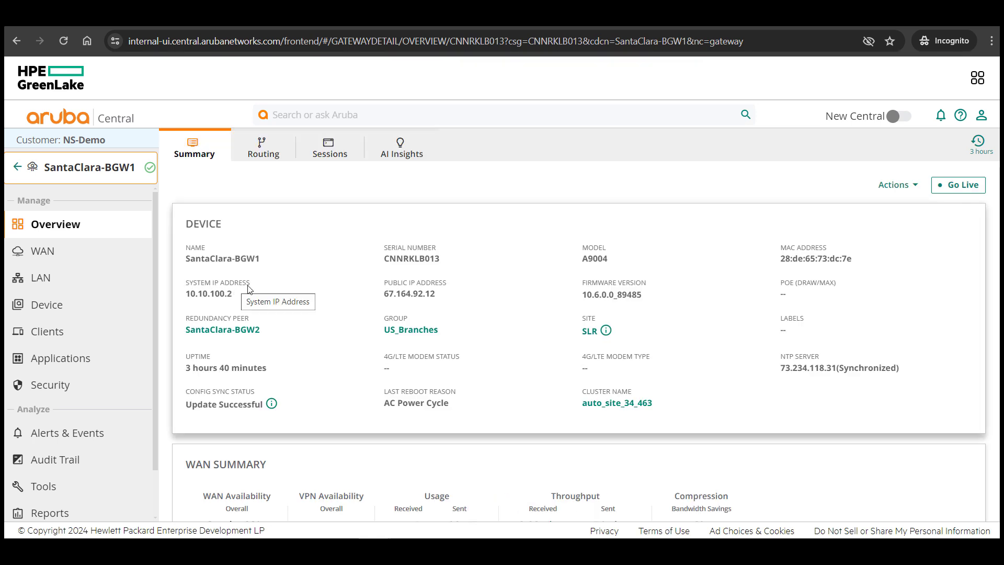
left_click(898, 186)
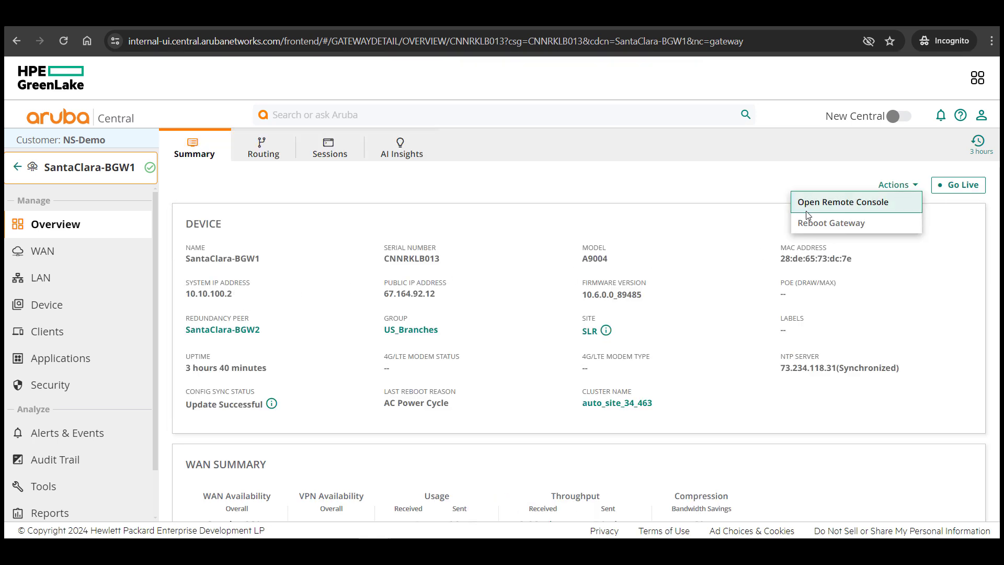
left_click(862, 209)
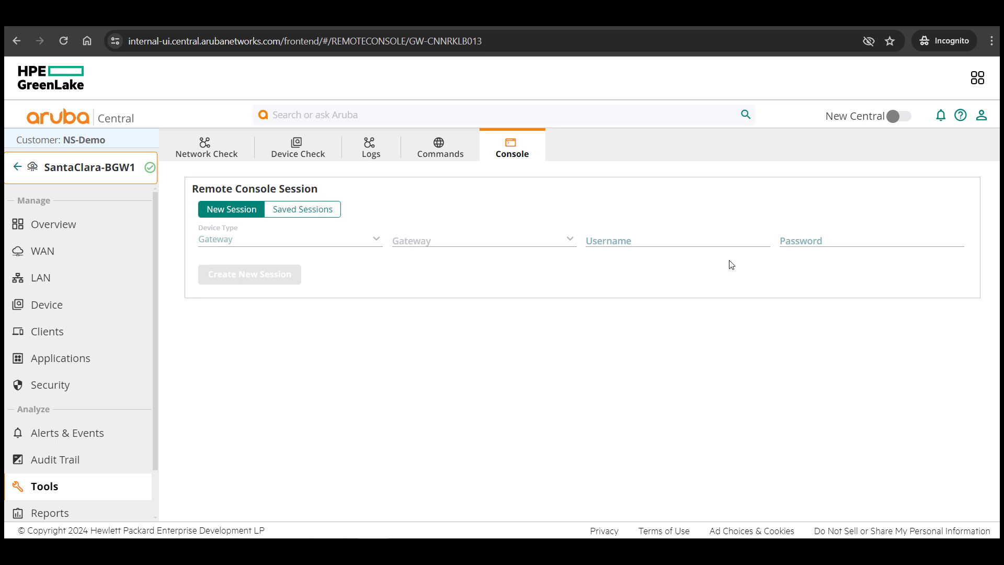
left_click(709, 240)
type("admin")
key("Tab")
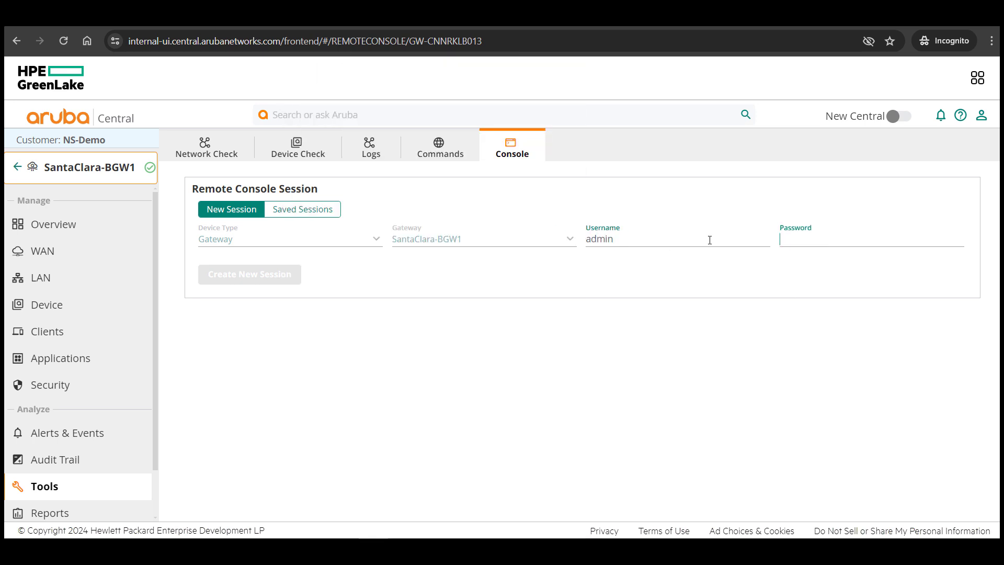
type("••")
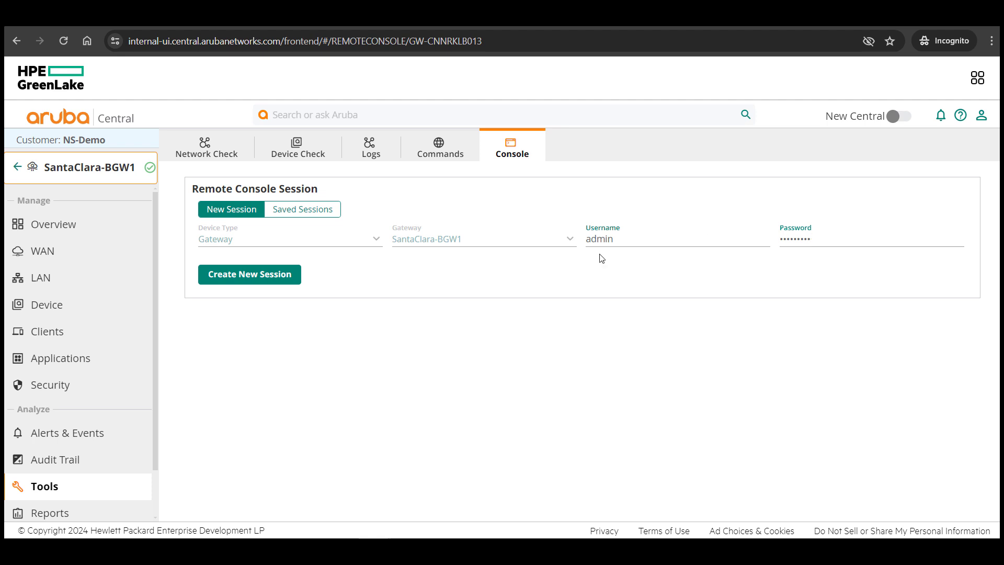
left_click(242, 280)
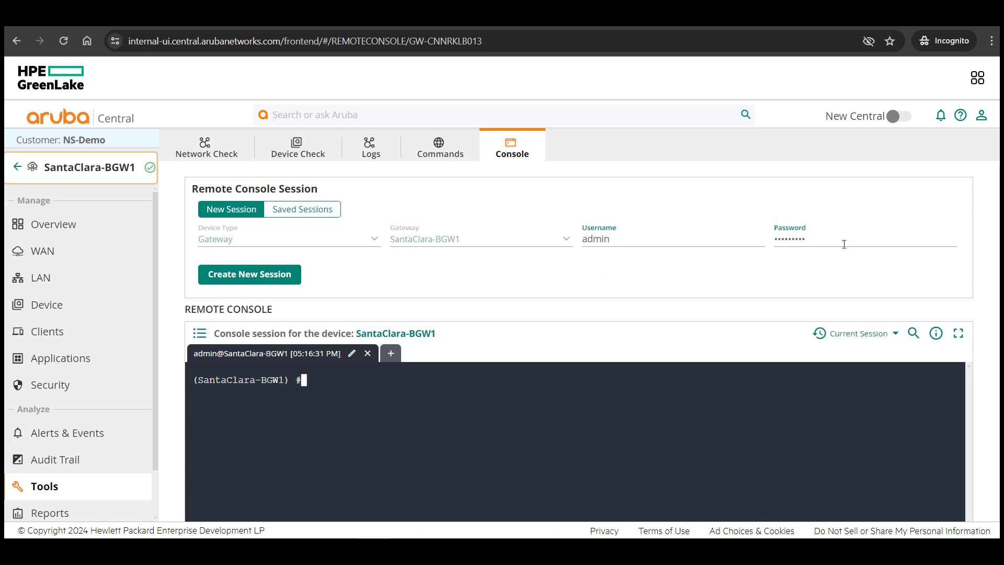
Run 'show lc-cluster group-membership' and 'show vrrp', confirming Leader/Member roles and both routers MASTER
scroll(810, 278, "down", 3)
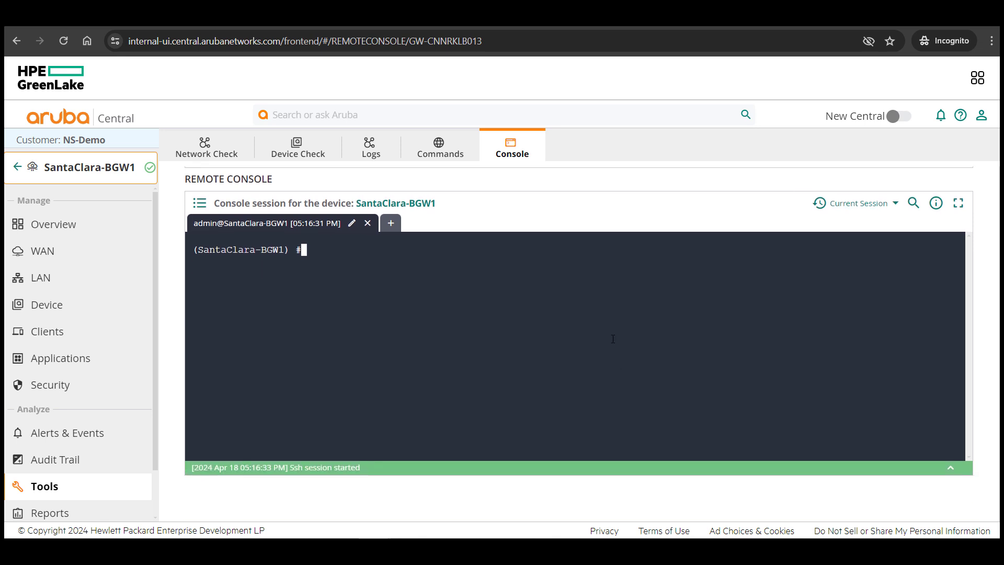
type("show ?")
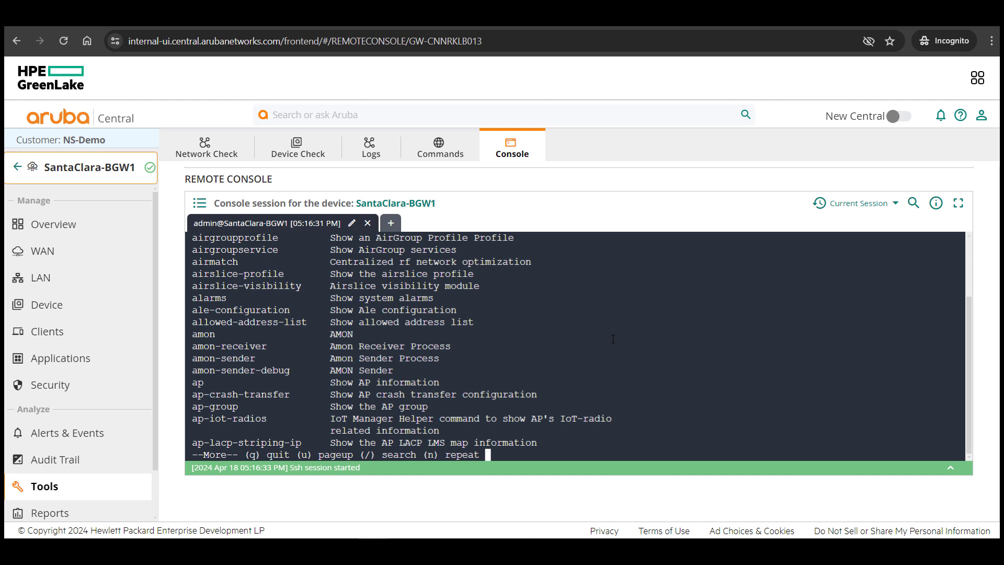
type("qlc-cluster ")
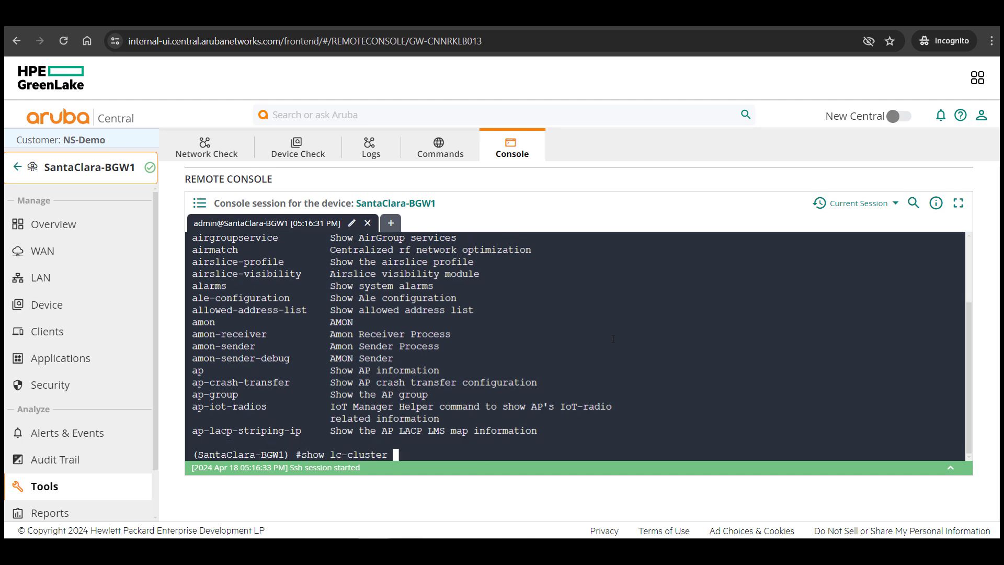
type("group-membership")
key("Return")
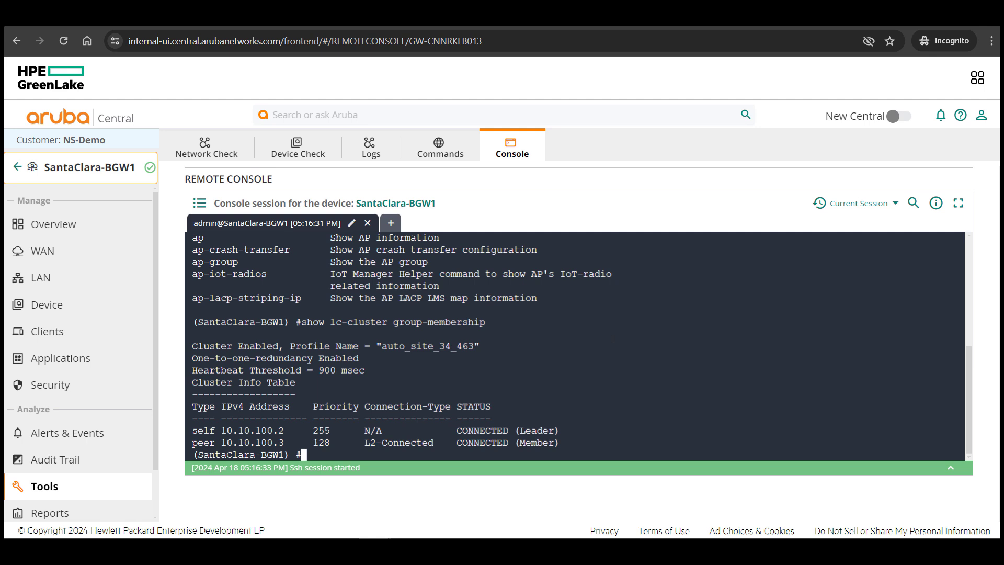
left_click_drag(526, 430, 545, 431)
double_click(527, 444)
left_click(609, 430)
type("show vrrp")
key("Return")
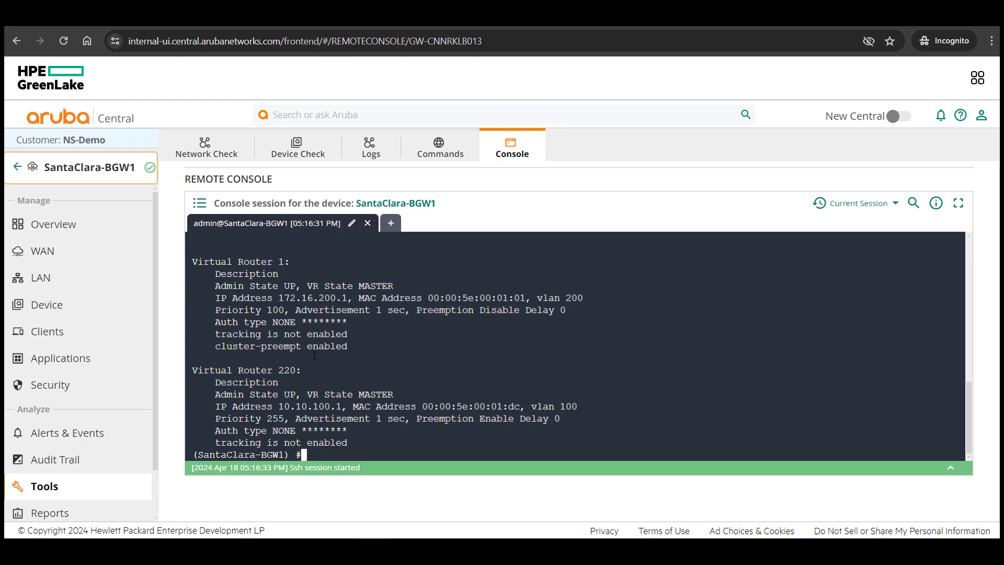
Note Virtual Router 1's MASTER state, then leave the console for the US_Branches gateway list
left_click_drag(359, 286, 391, 285)
left_click(17, 168)
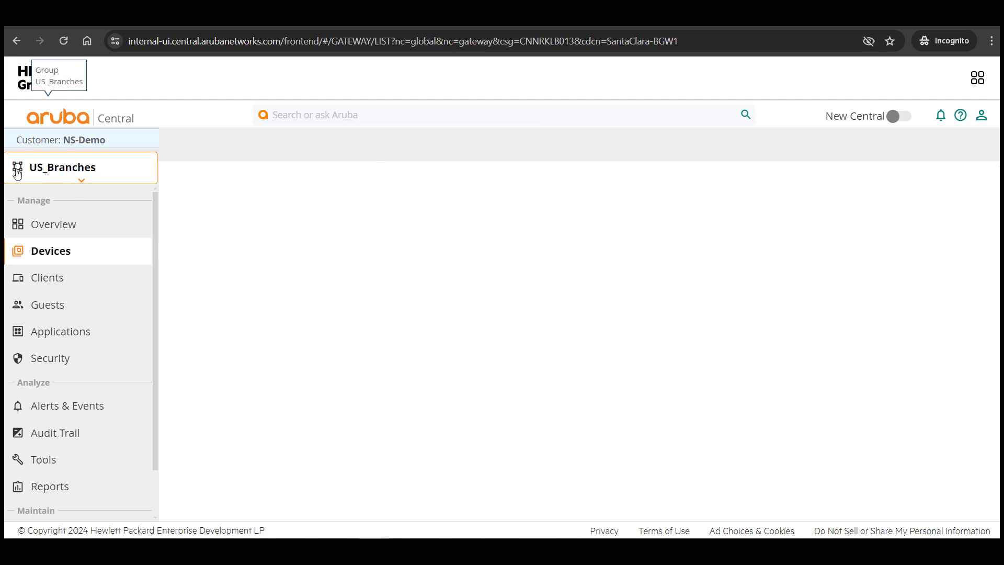